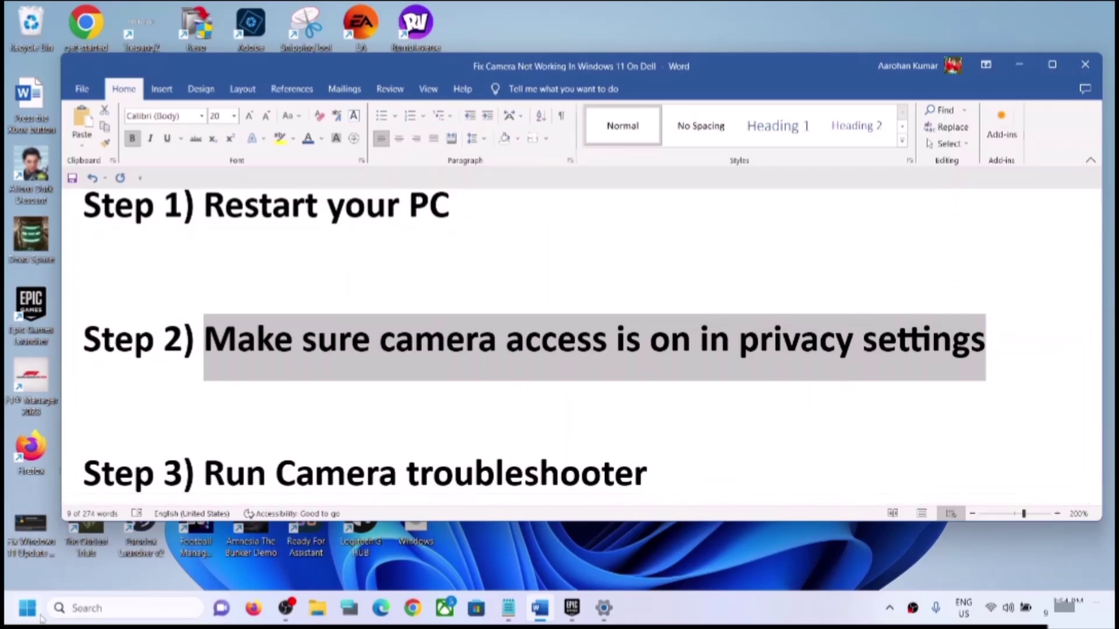
Step: Leave the Word camera-fix list and launch Windows Settings from the Start menu's pinned icon
key(super)
key(Escape)
key(Up)
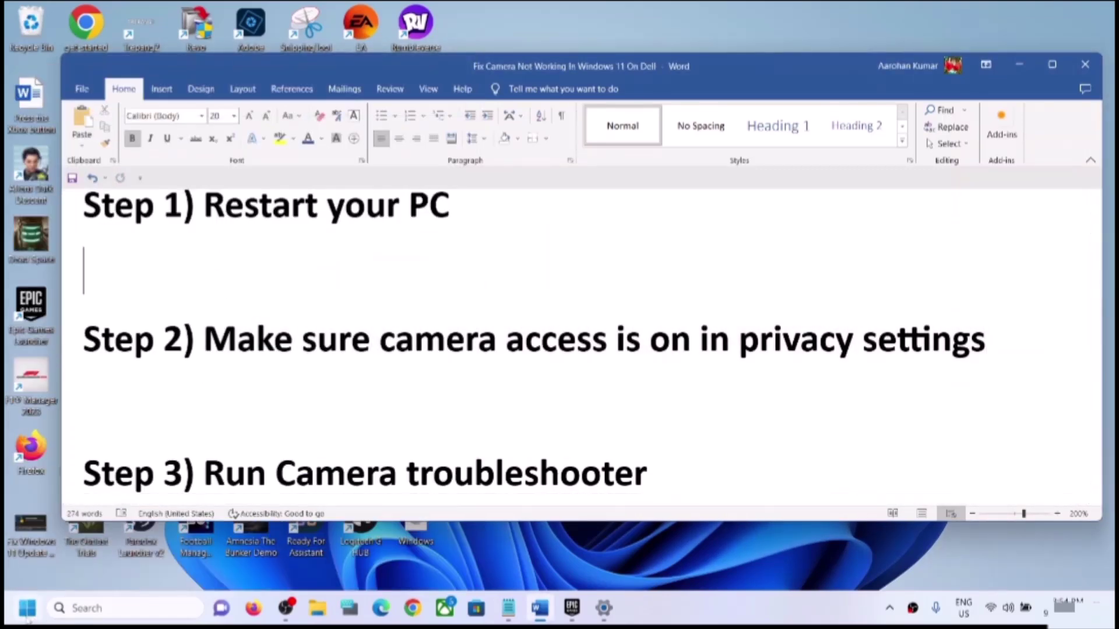
key(super)
click(209, 245)
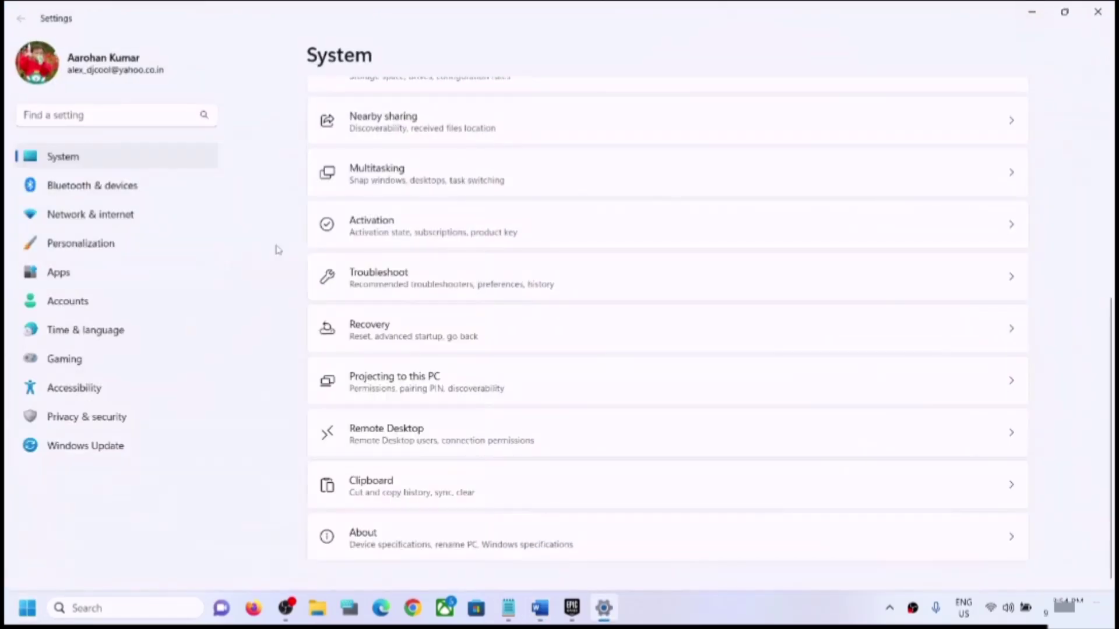
click(85, 420)
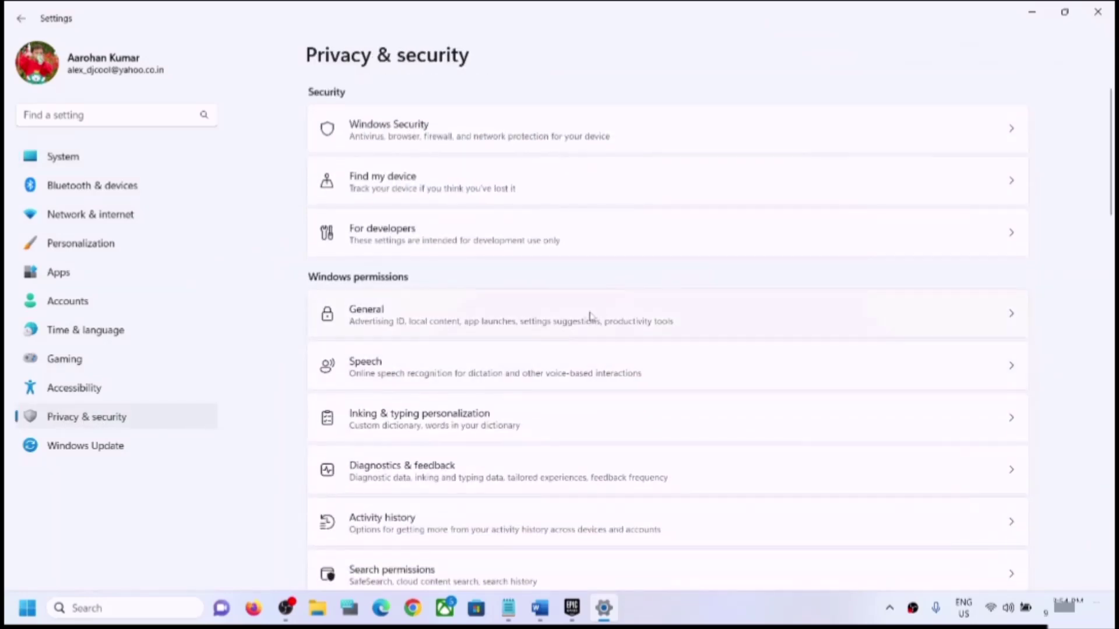
scroll(589, 315, down, 8)
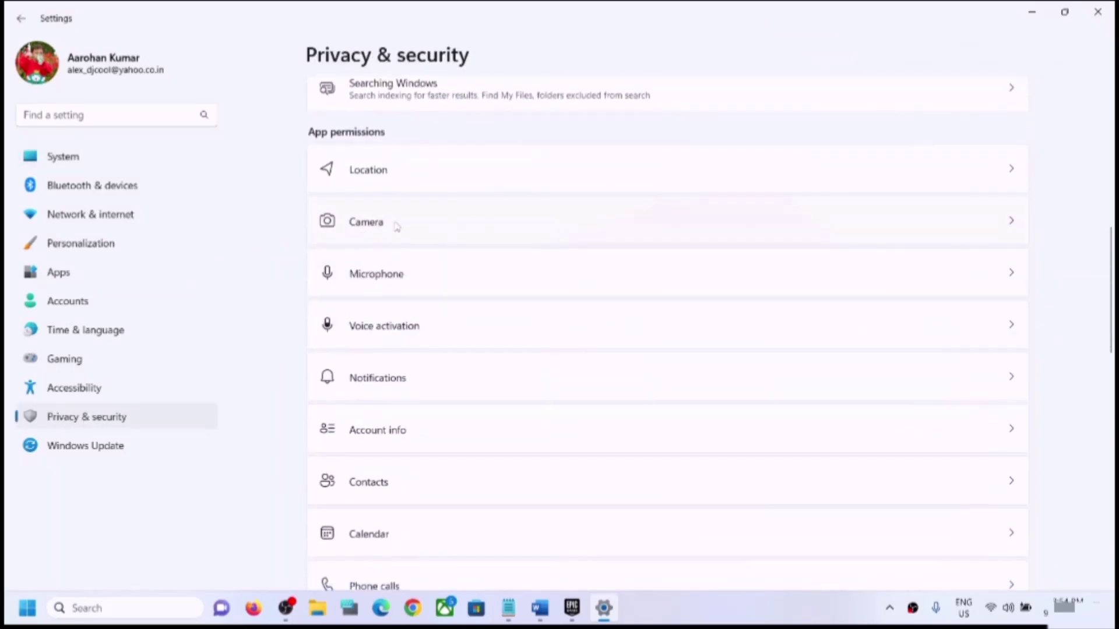
click(396, 227)
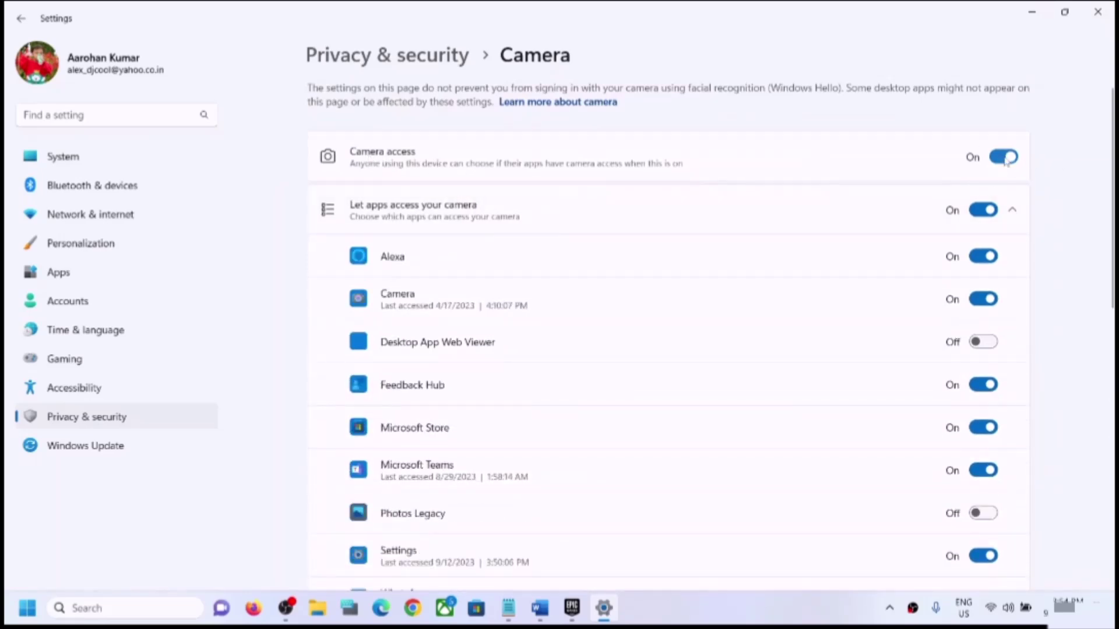
scroll(575, 341, down, 1)
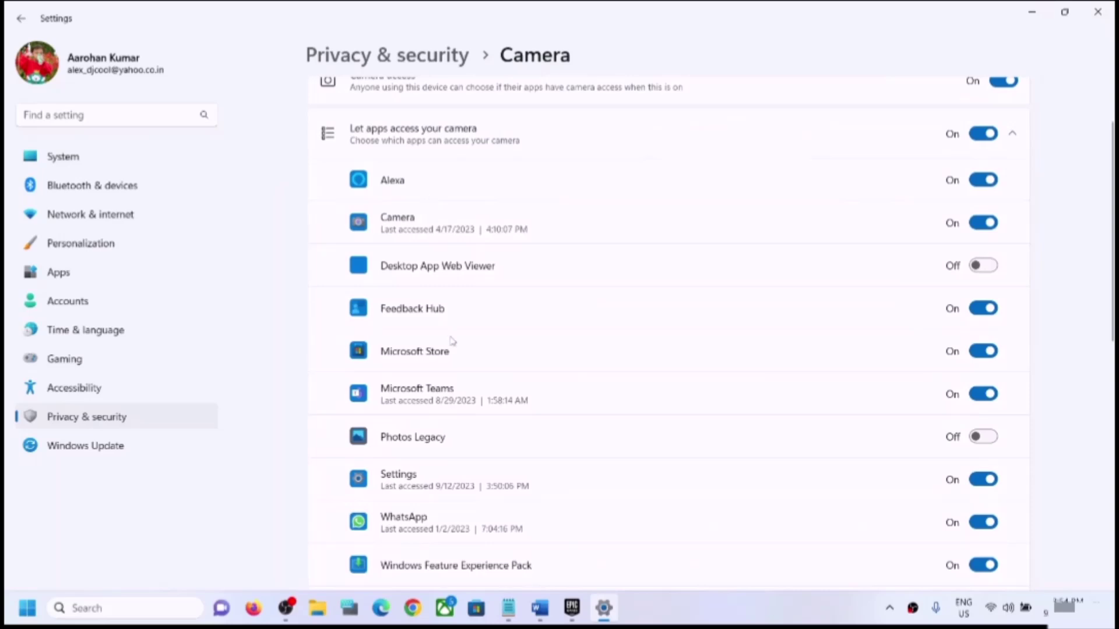
scroll(453, 341, up, 1)
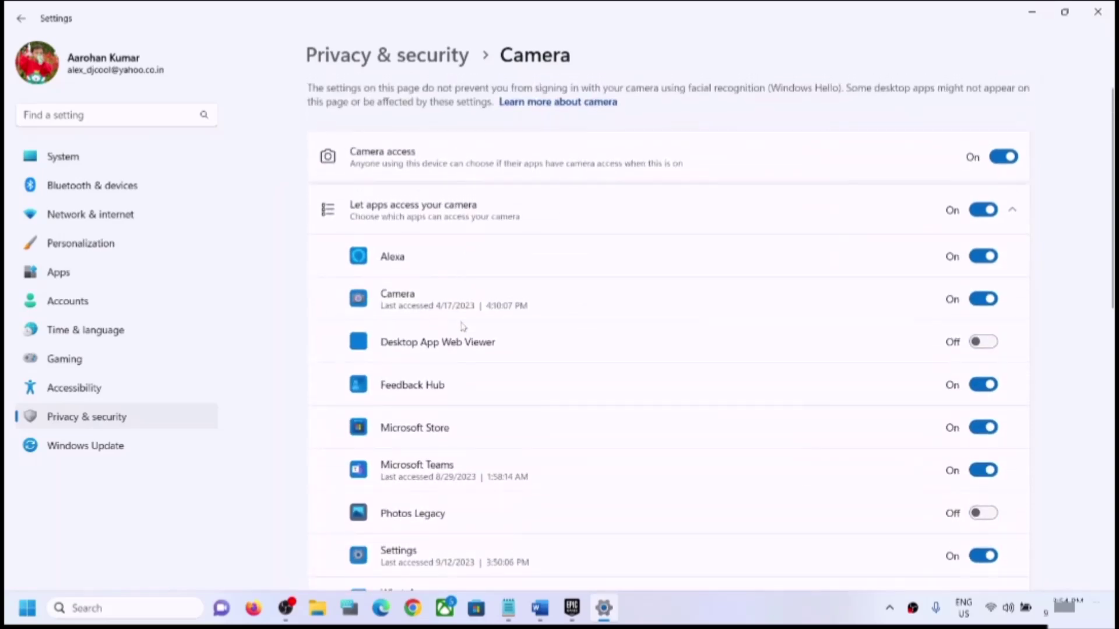
scroll(496, 501, down, 1)
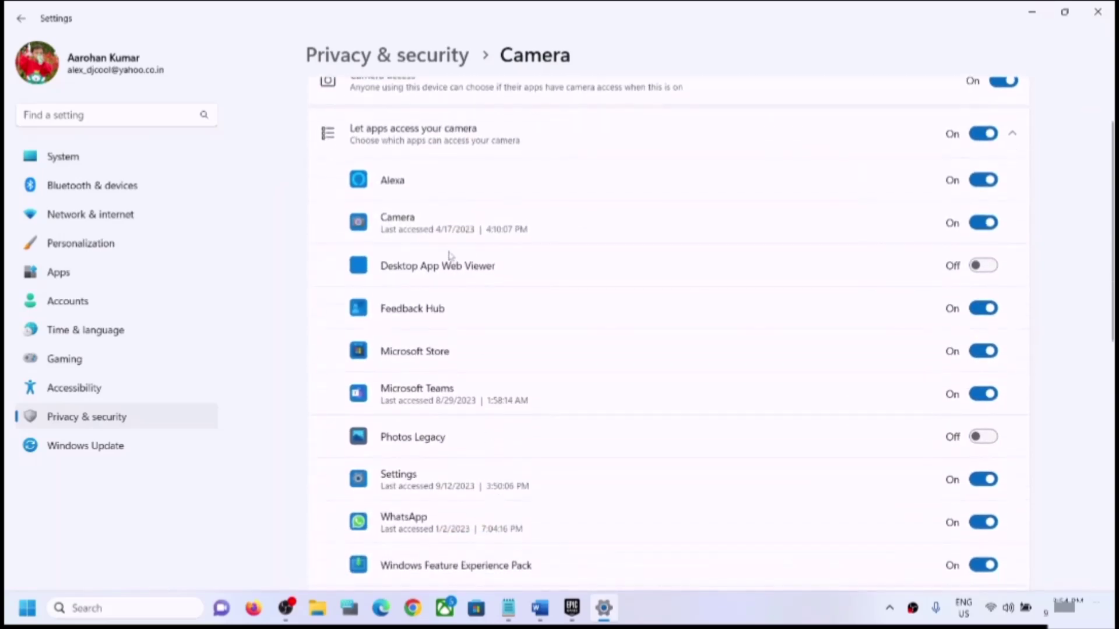
scroll(452, 463, down, 1)
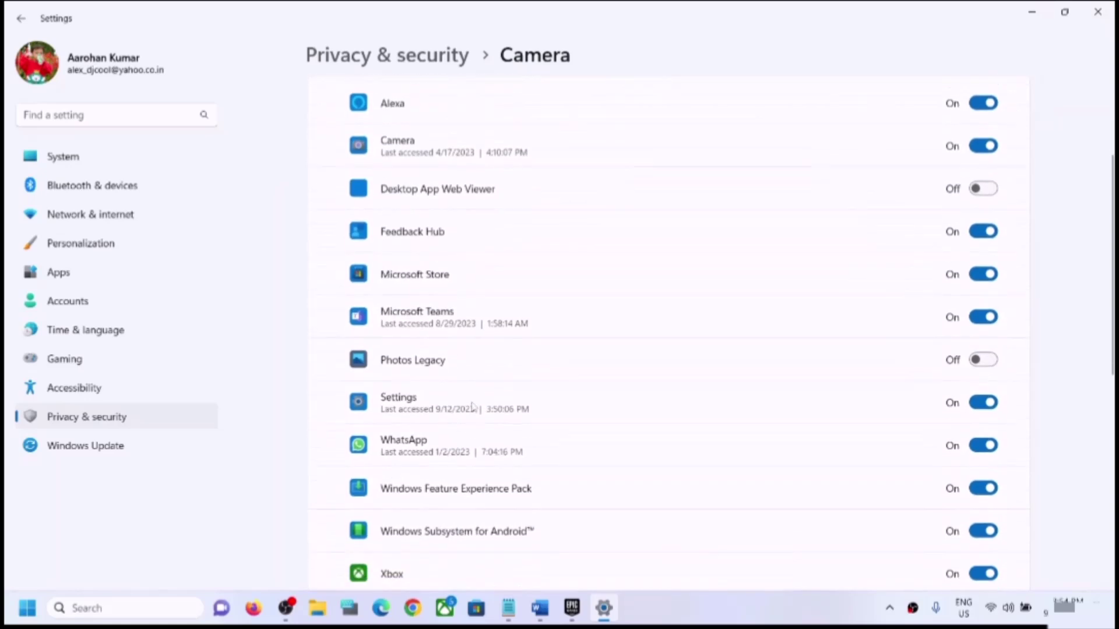
scroll(465, 454, down, 2)
scroll(466, 483, down, 1)
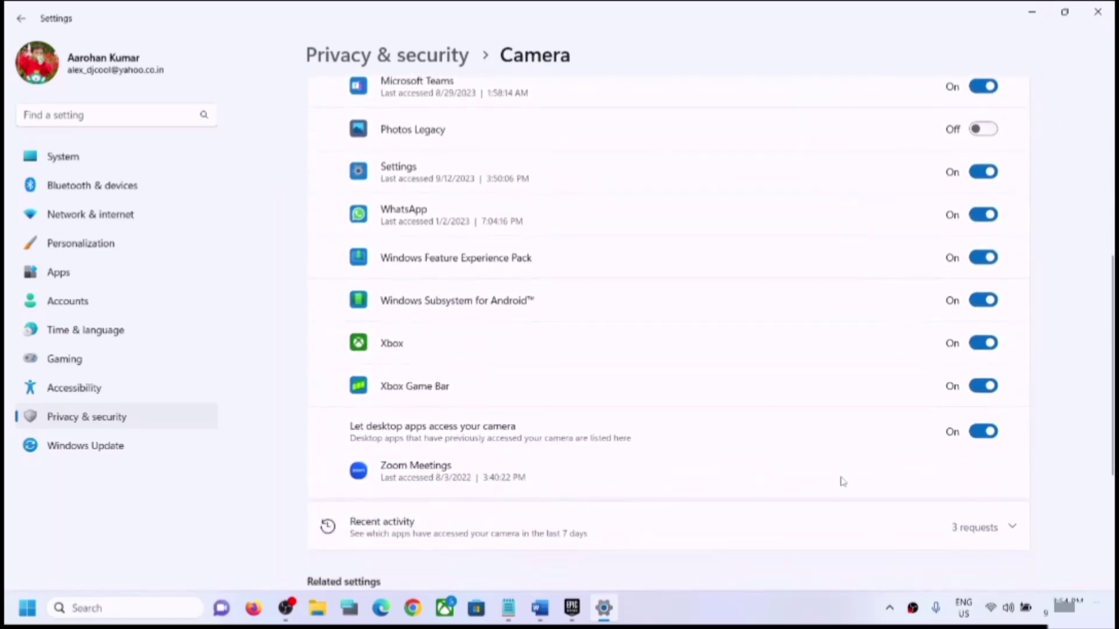
scroll(951, 440, up, 3)
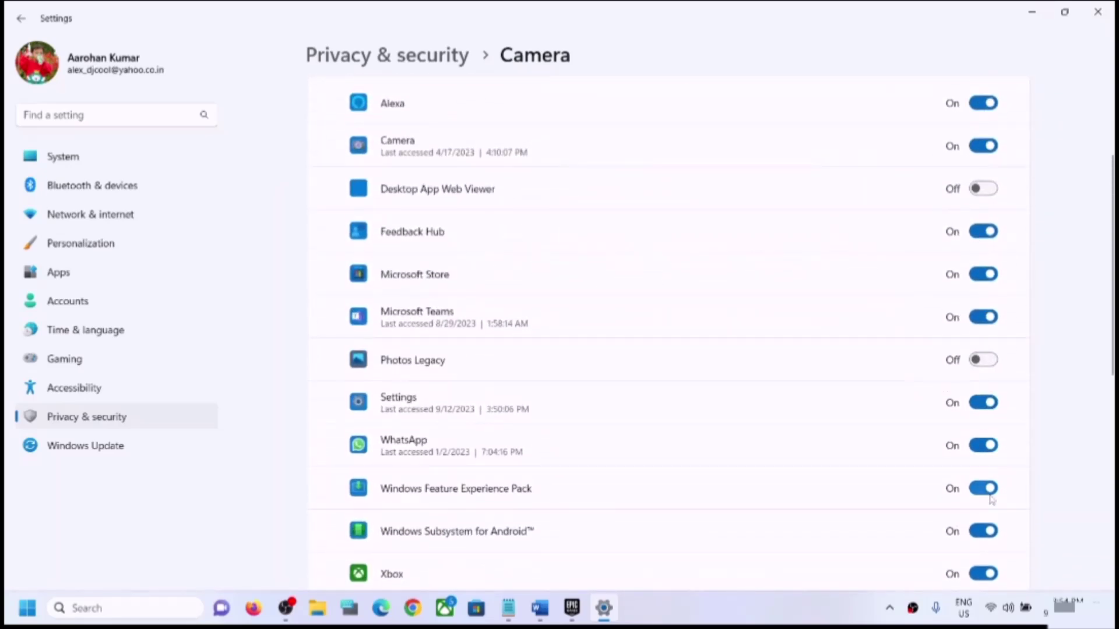
scroll(900, 278, up, 1)
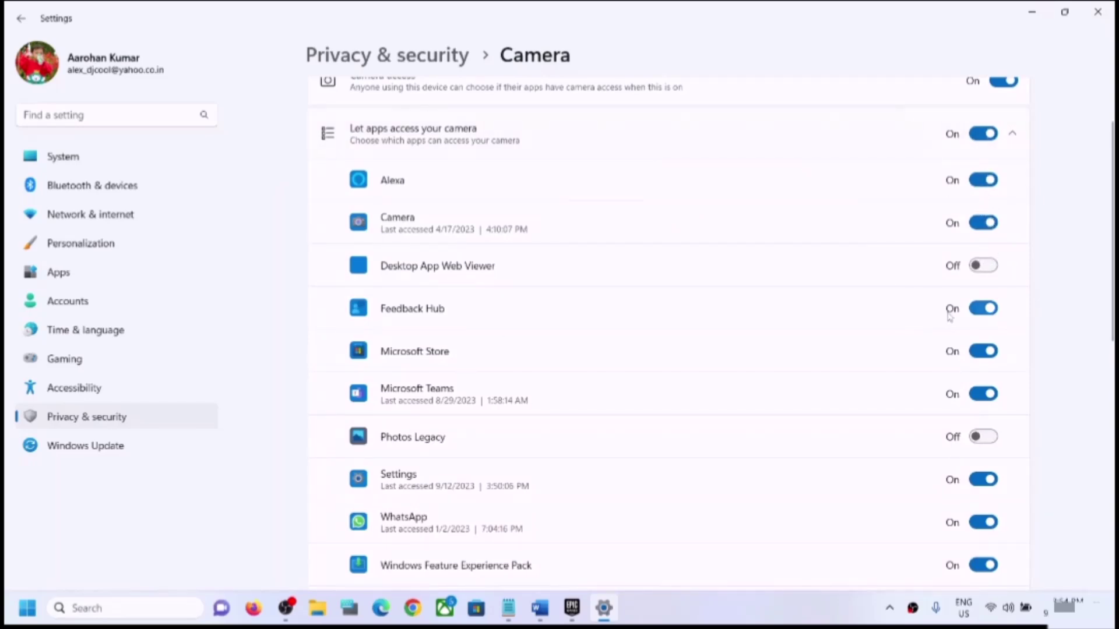
scroll(915, 449, up, 2)
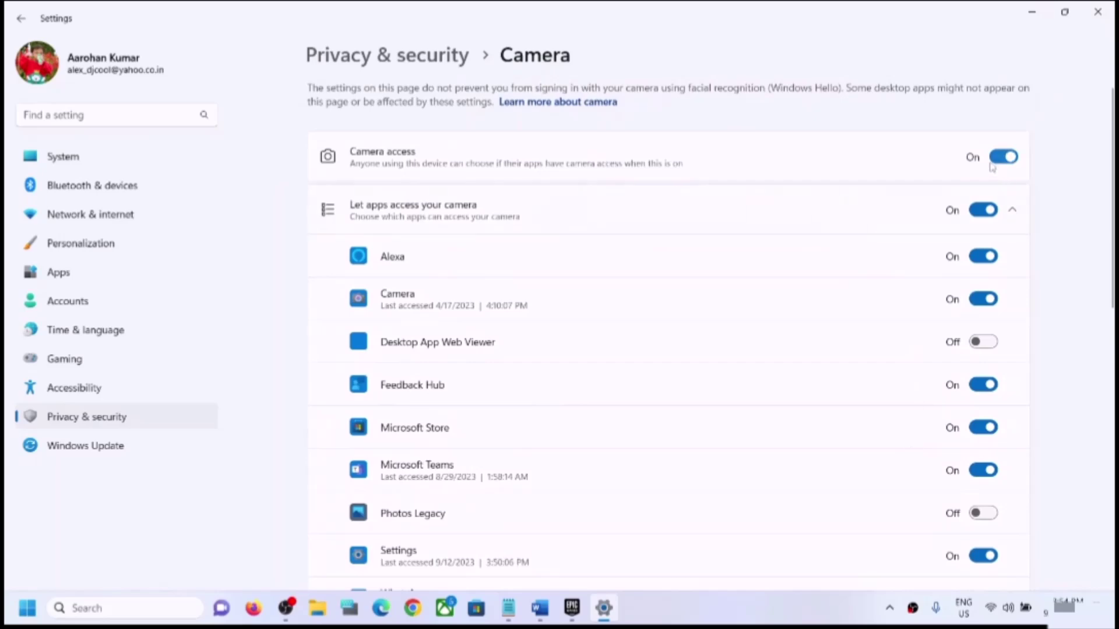
click(1091, 19)
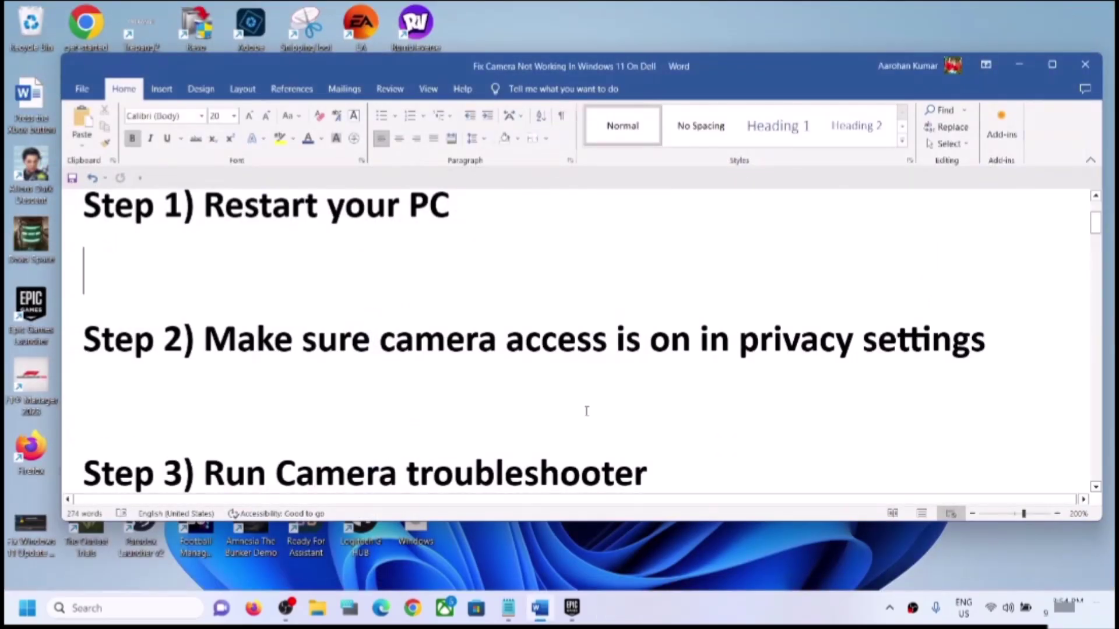
scroll(587, 412, down, 1)
scroll(587, 412, down, 1)
drag(205, 405, 670, 408)
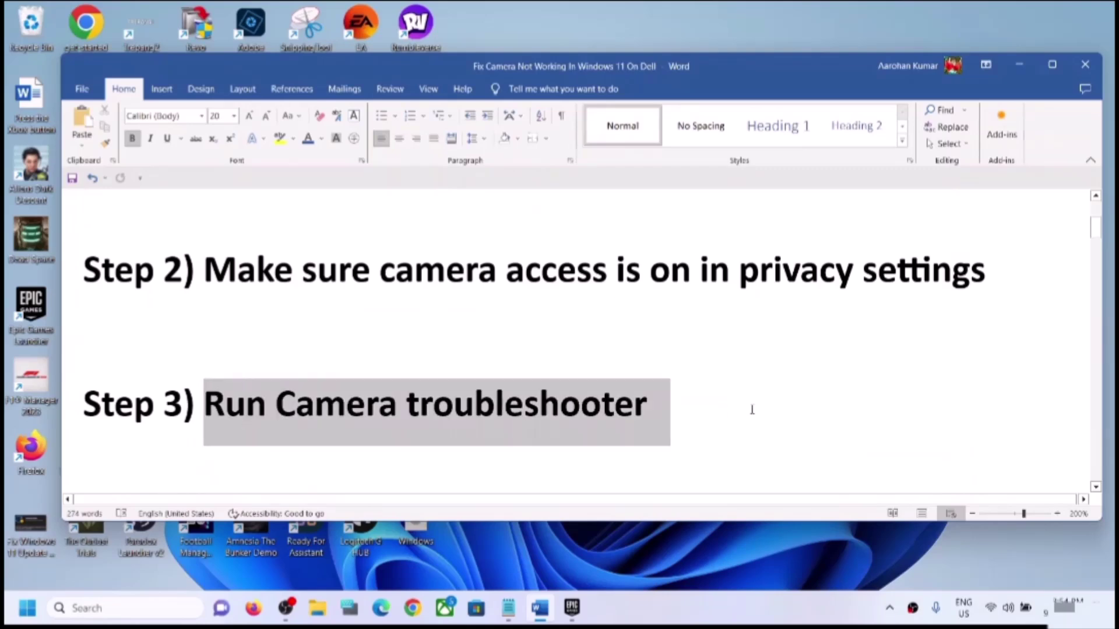
key(super+i)
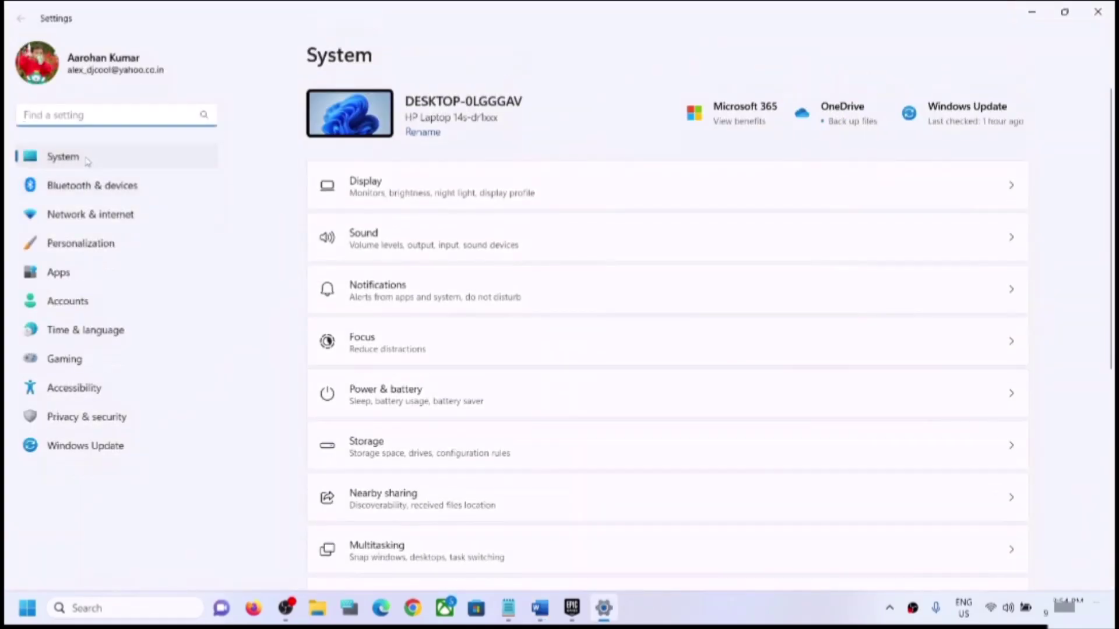
Step: Run the Camera troubleshooter from Other troubleshooters, consenting to automated diagnostics, then close Get Help
scroll(488, 368, down, 3)
scroll(488, 368, down, 2)
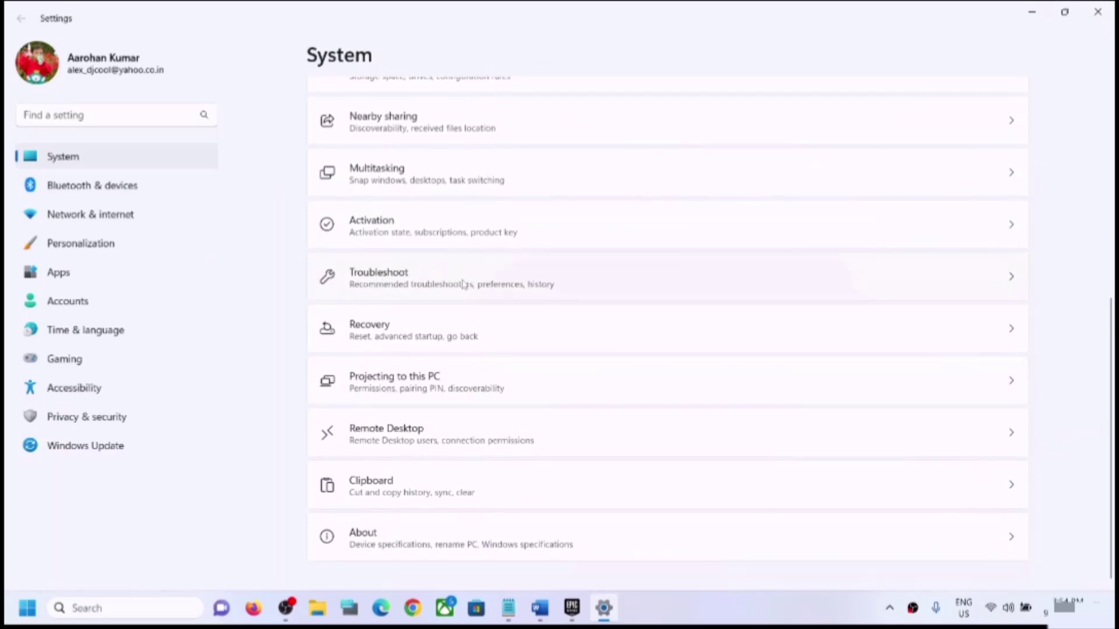
click(463, 284)
click(387, 239)
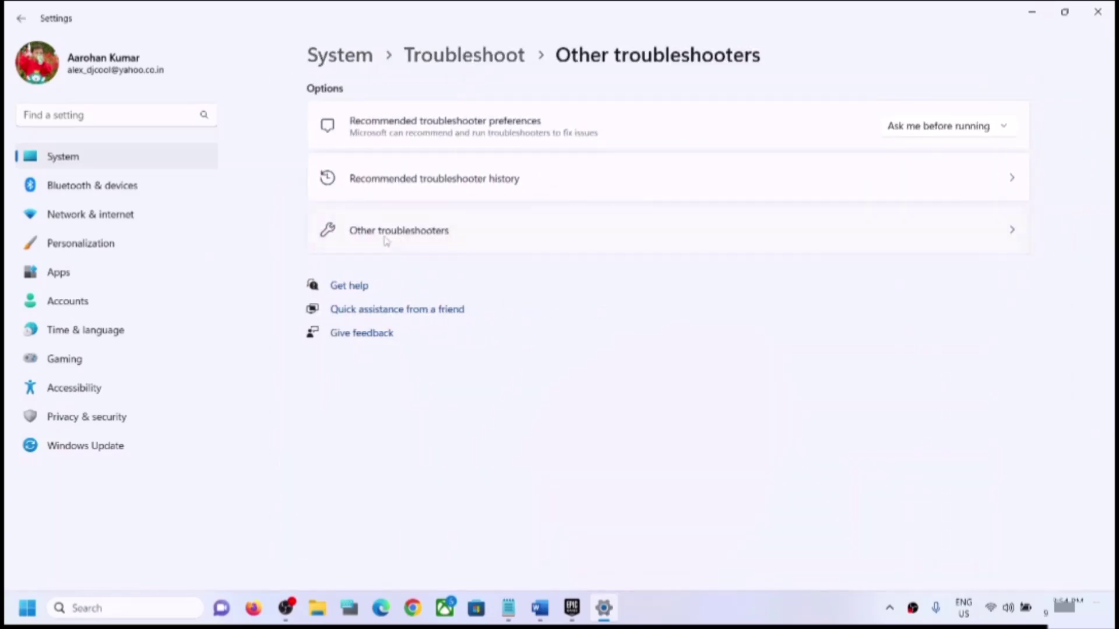
scroll(592, 428, down, 2)
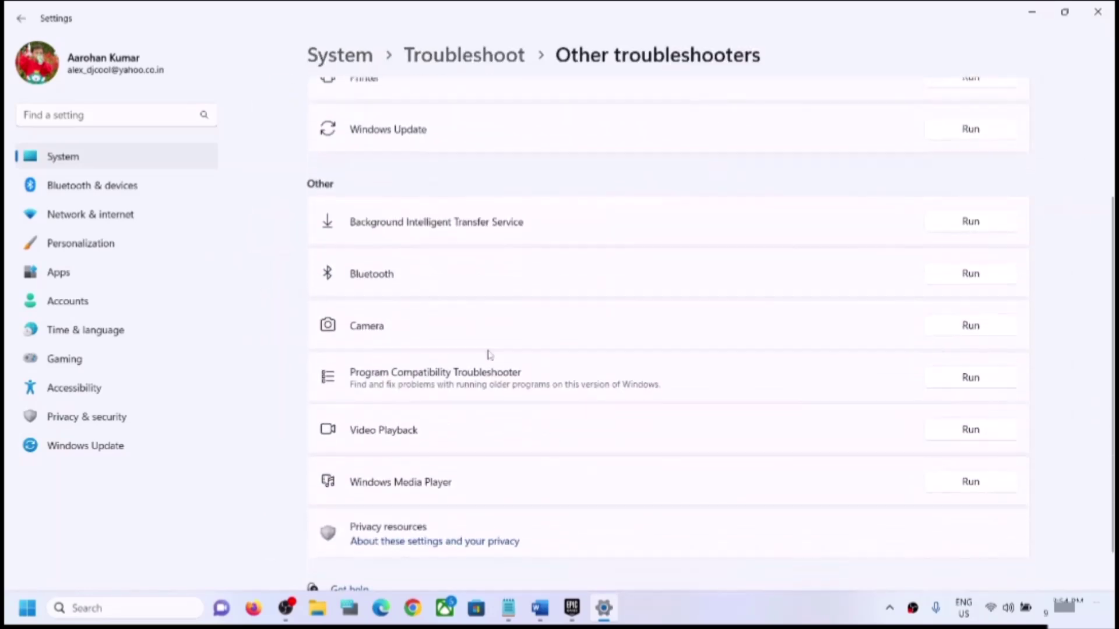
click(988, 337)
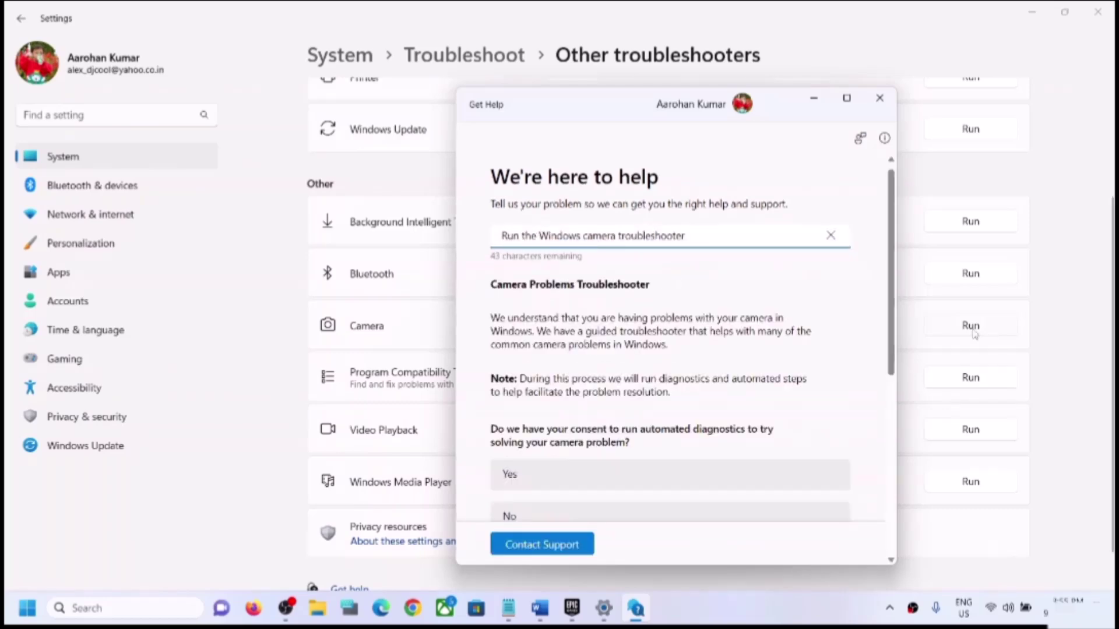
scroll(769, 350, down, 2)
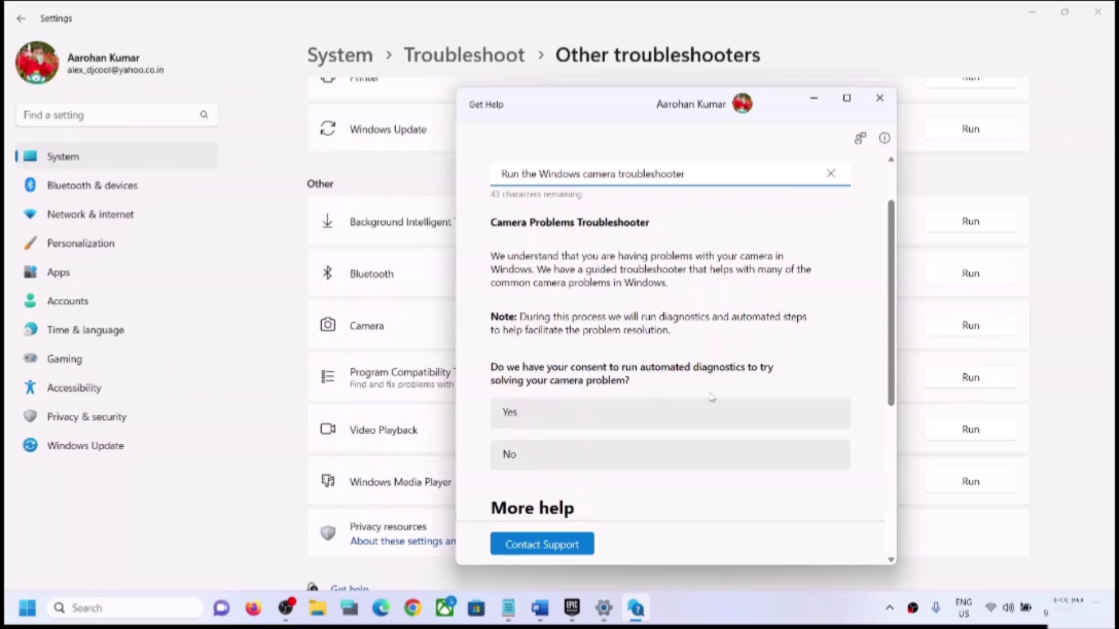
click(567, 419)
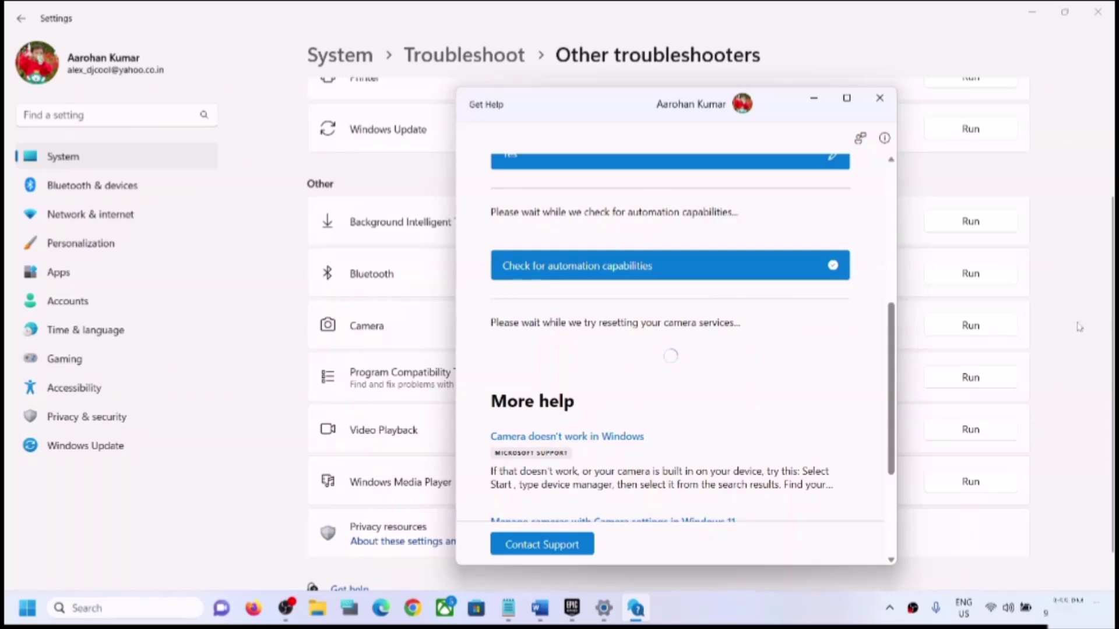
key(alt+F4)
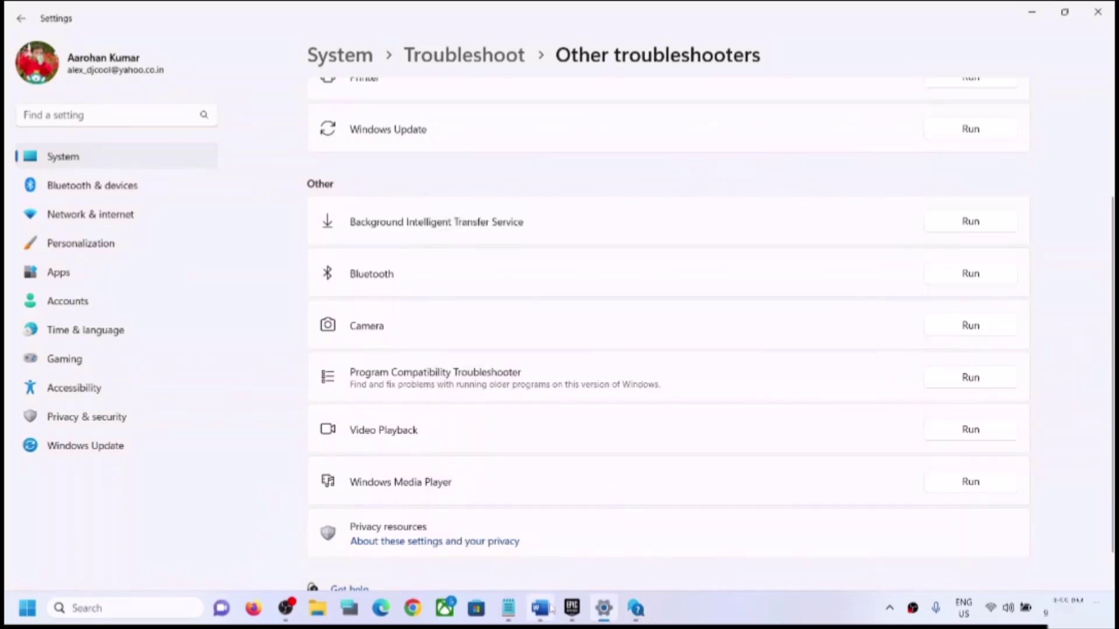
Step: Back in Word, highlight Step 4 'Reset camera app' and bring up Windows search
click(539, 607)
scroll(650, 332, down, 2)
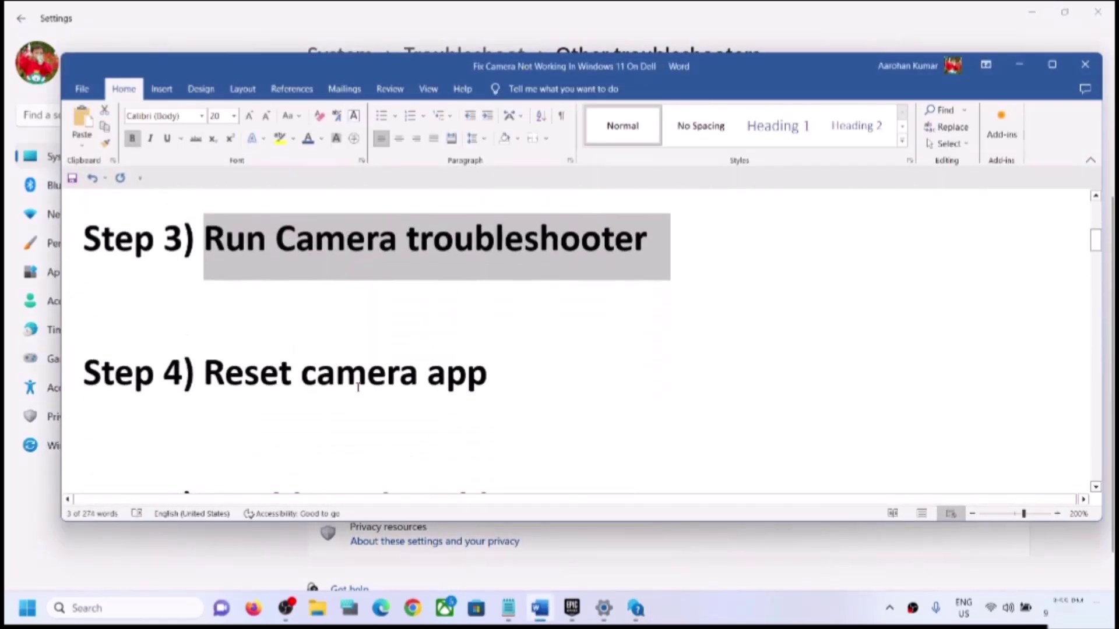
drag(224, 391, 488, 387)
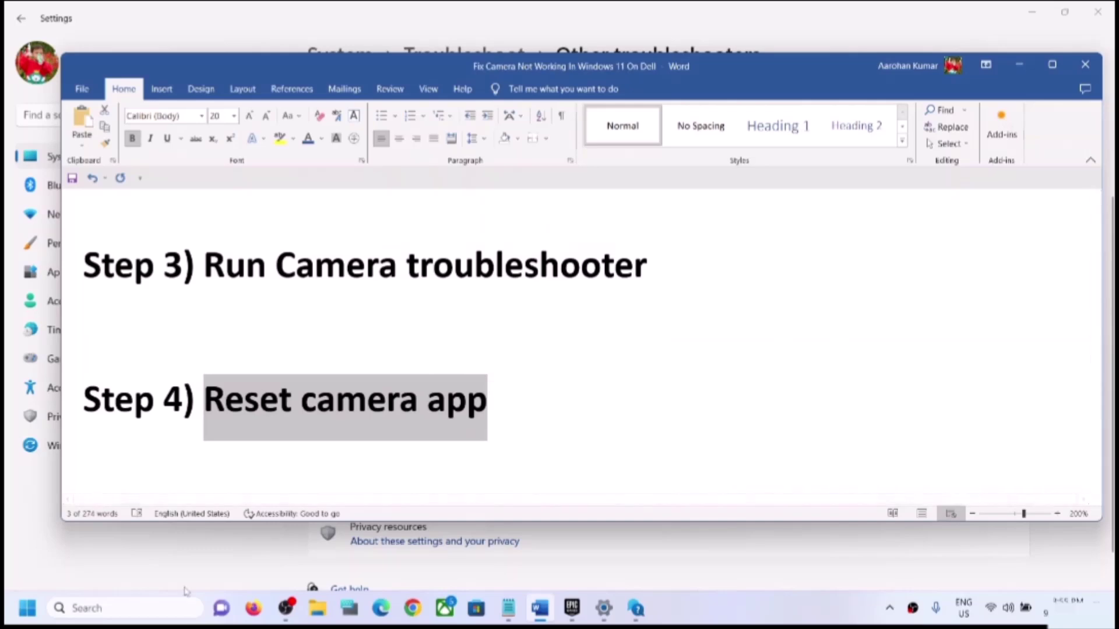
click(146, 607)
Step: Search for Camera and, in its App settings, repair and then reset the Camera app
text(am)
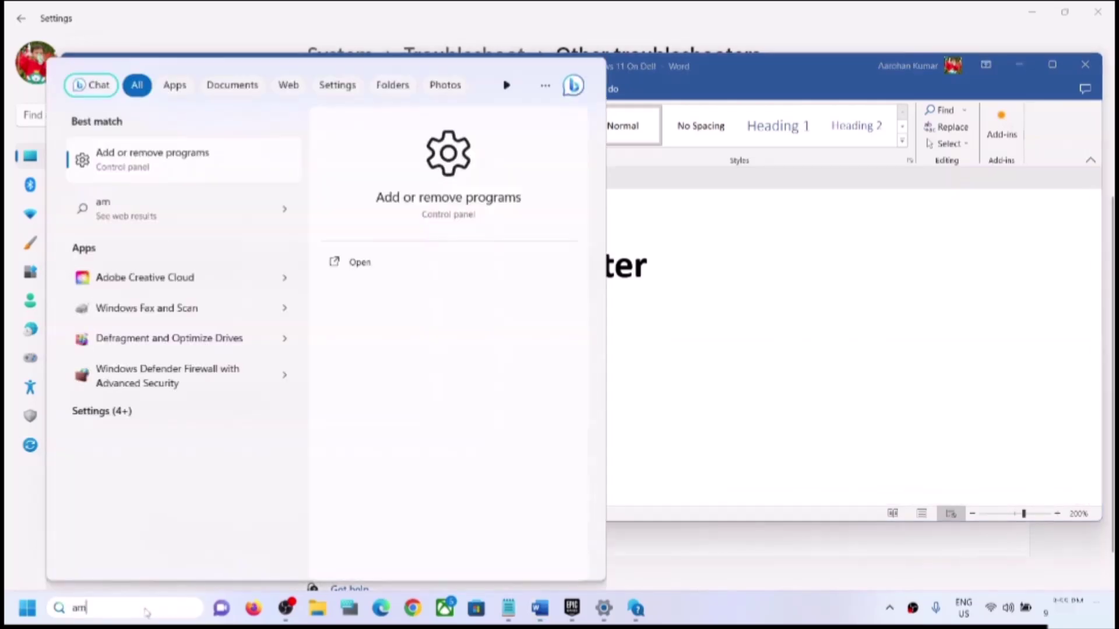
text(era)
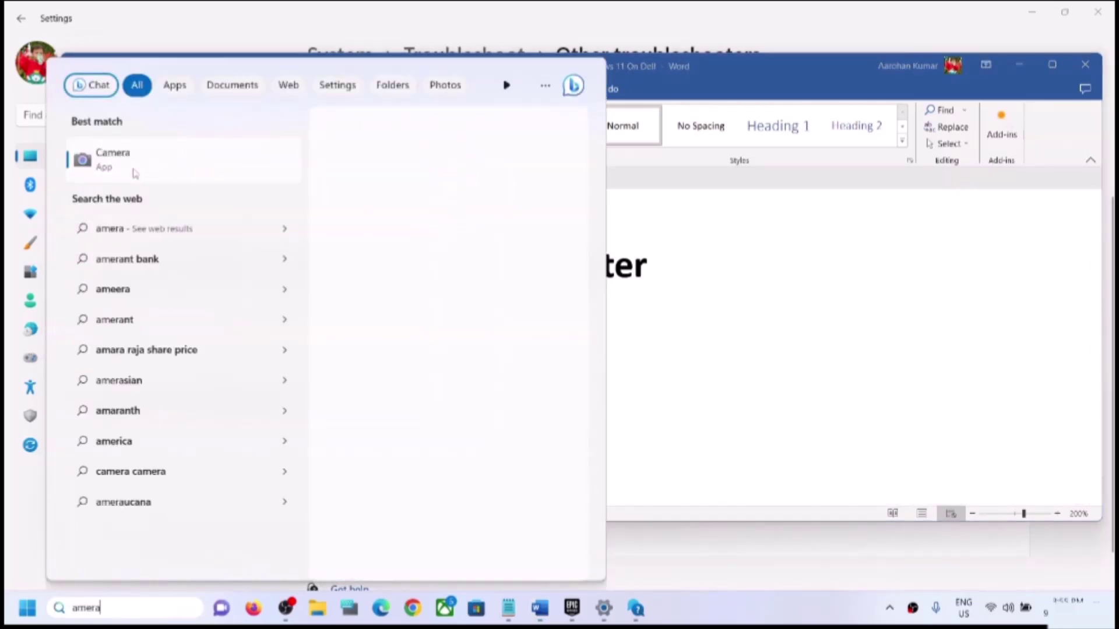
right_click(128, 167)
click(184, 234)
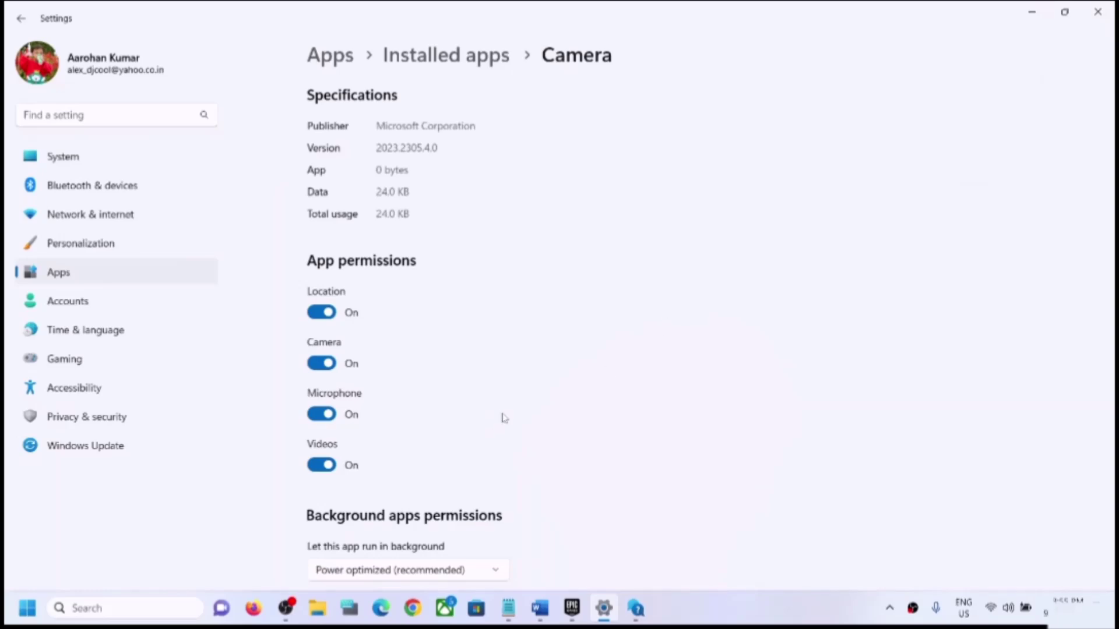
scroll(504, 418, down, 10)
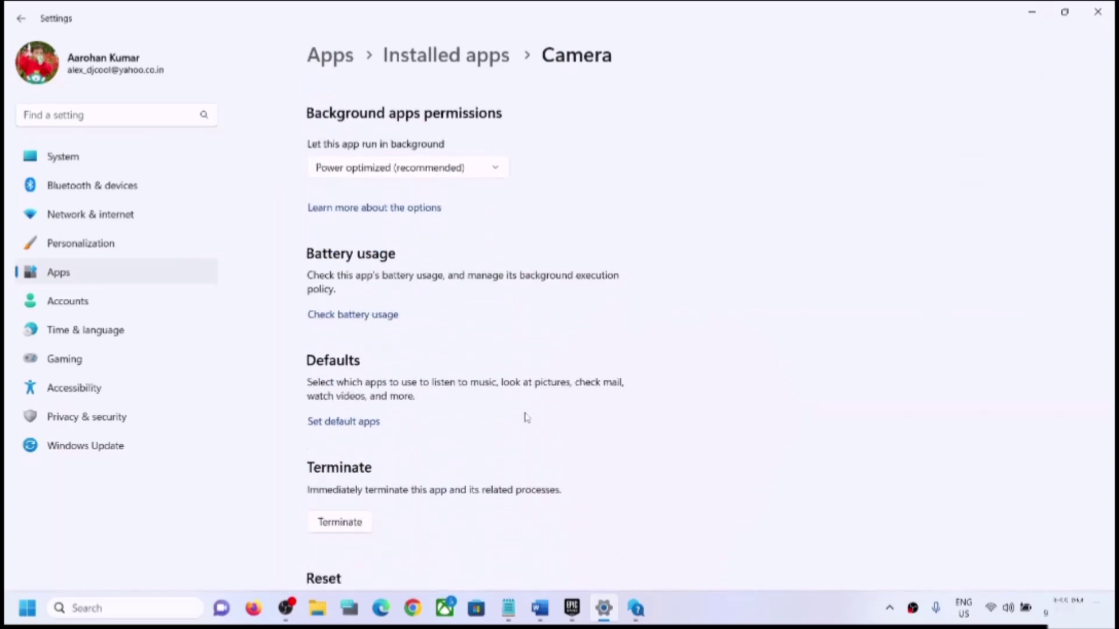
scroll(526, 417, down, 1)
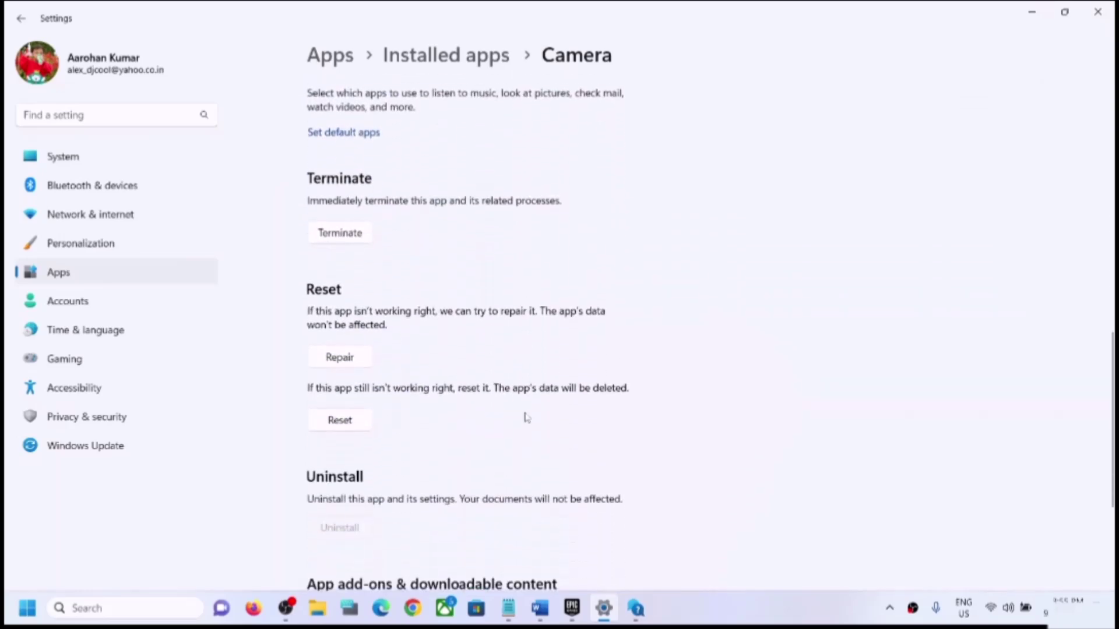
click(347, 358)
click(336, 428)
click(402, 380)
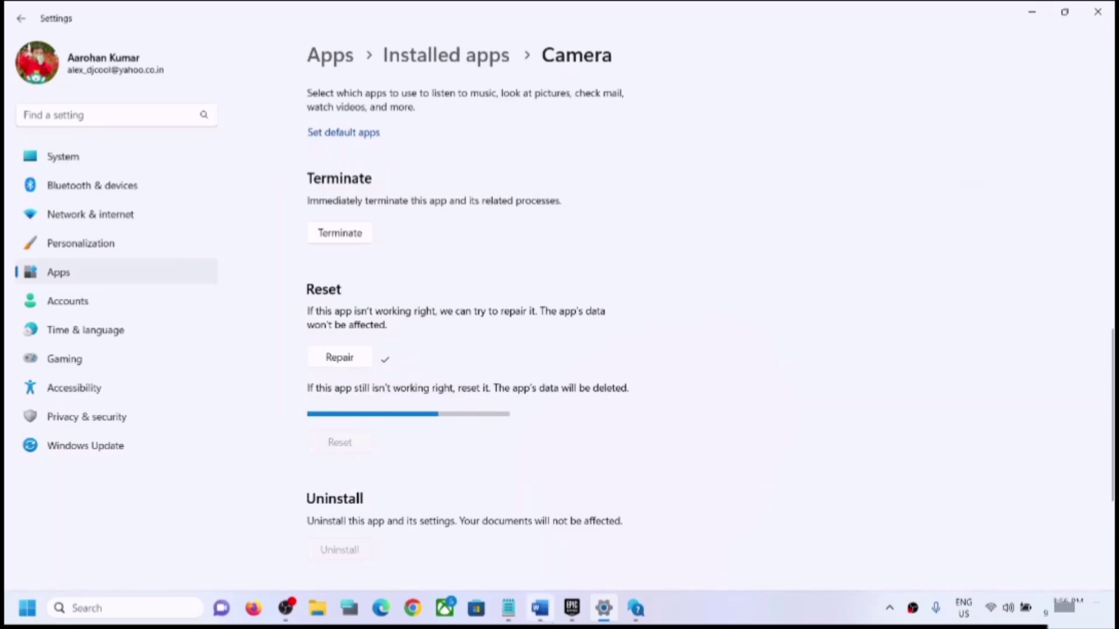
Step: Return to Word and highlight Step 5, 'Disable and enable camera'
click(539, 607)
scroll(438, 408, down, 2)
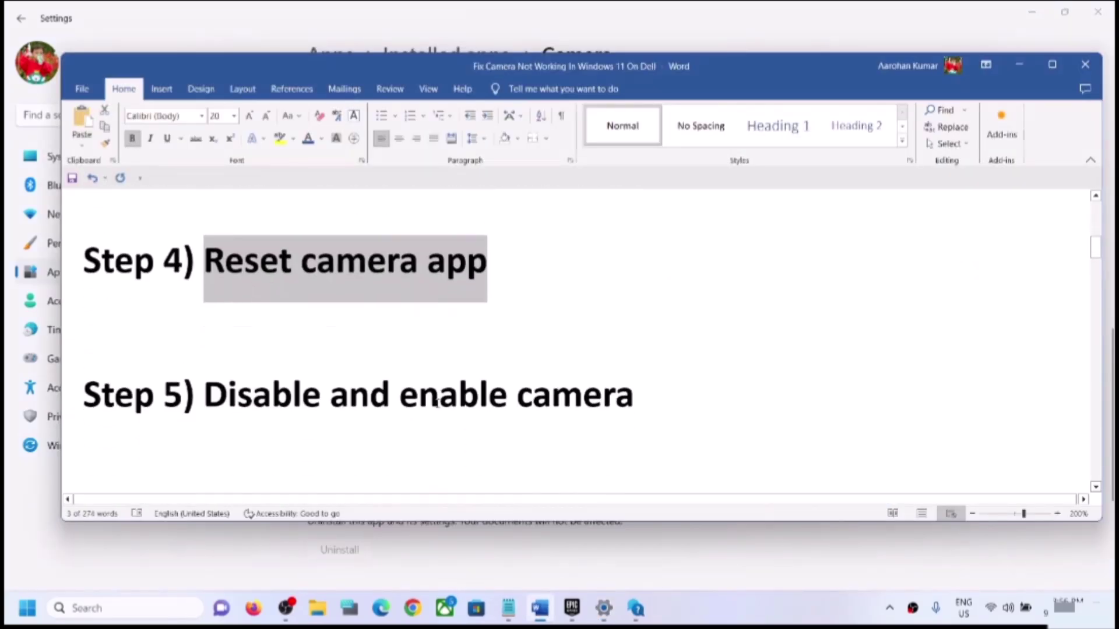
drag(219, 401, 633, 402)
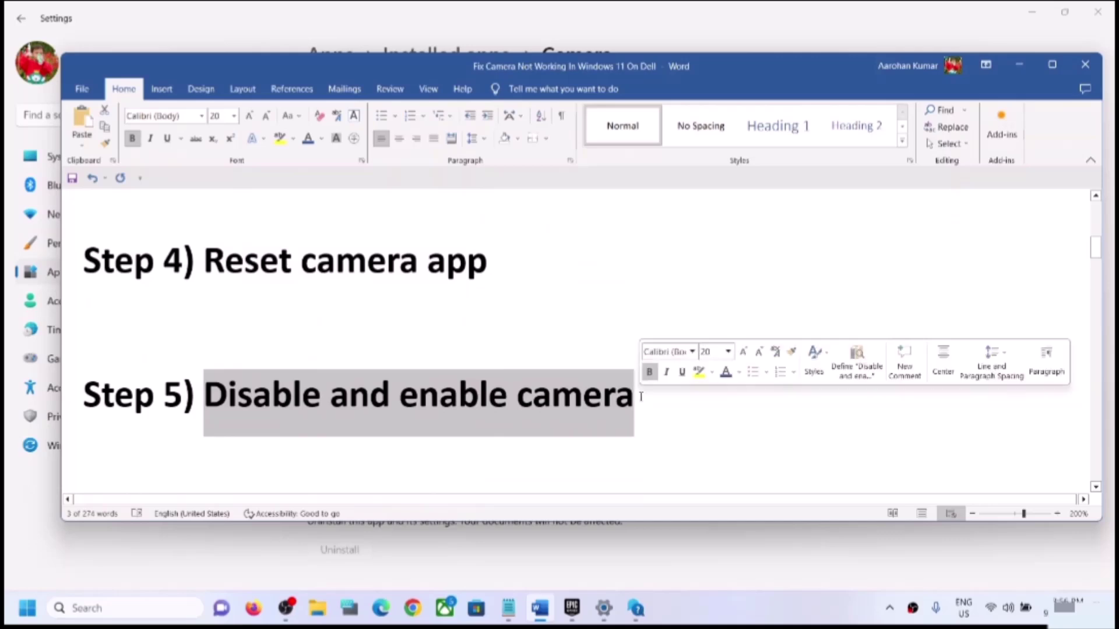
Step: Launch Device Manager from the Start button's quick-link menu and move its window over the document
right_click(29, 608)
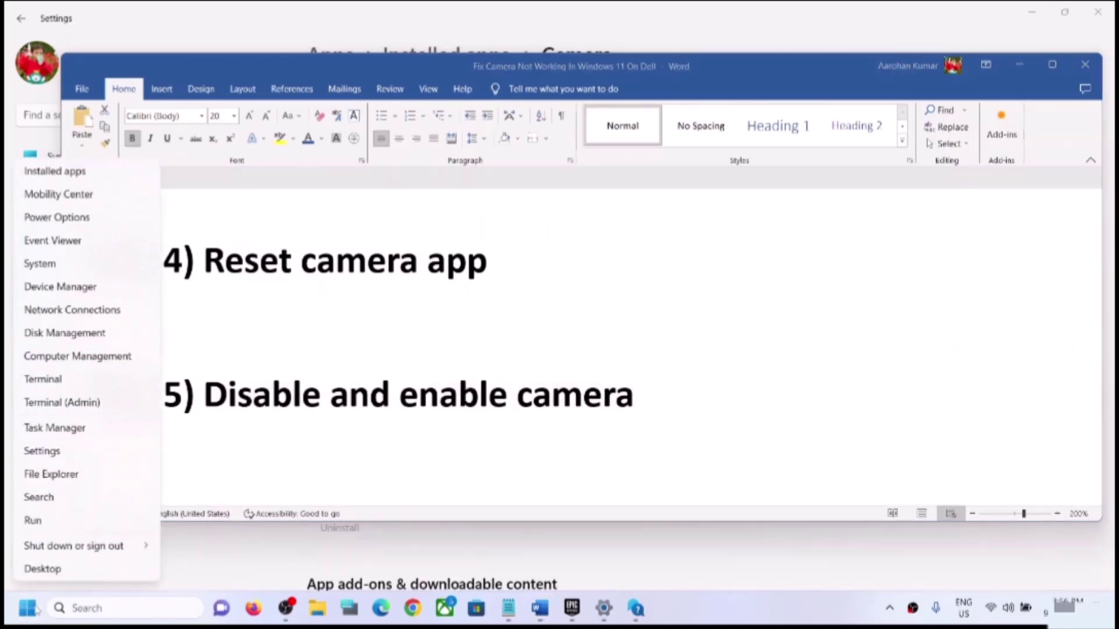
click(35, 291)
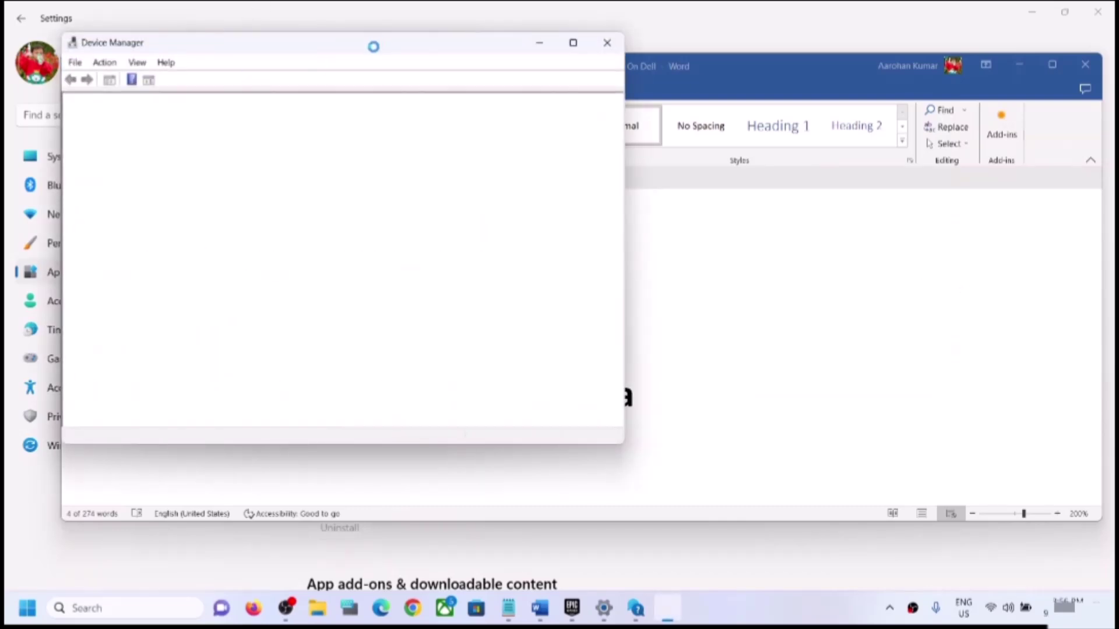
drag(374, 49, 591, 108)
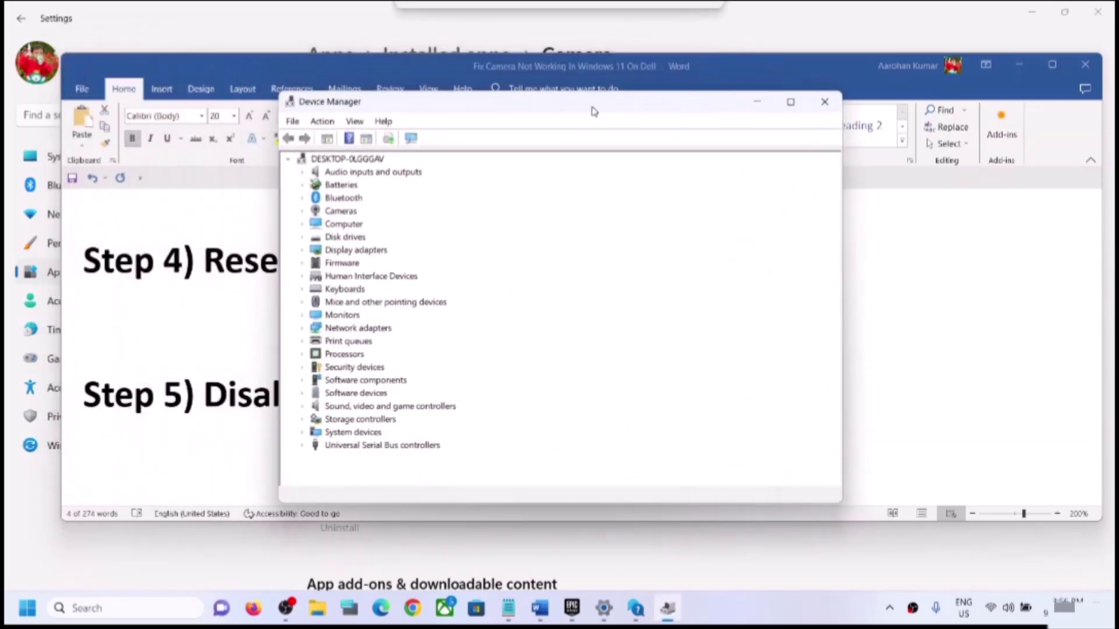
Step: Under Cameras, disable the HP TrueVision HD Camera, confirm with Yes, then enable it again
click(302, 211)
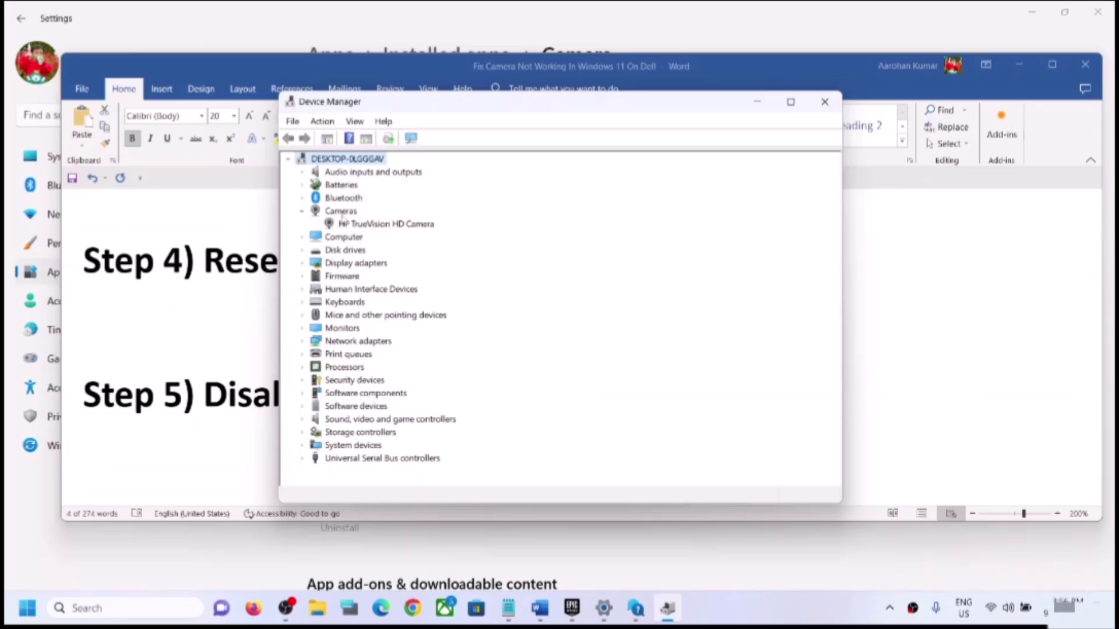
click(377, 226)
right_click(376, 227)
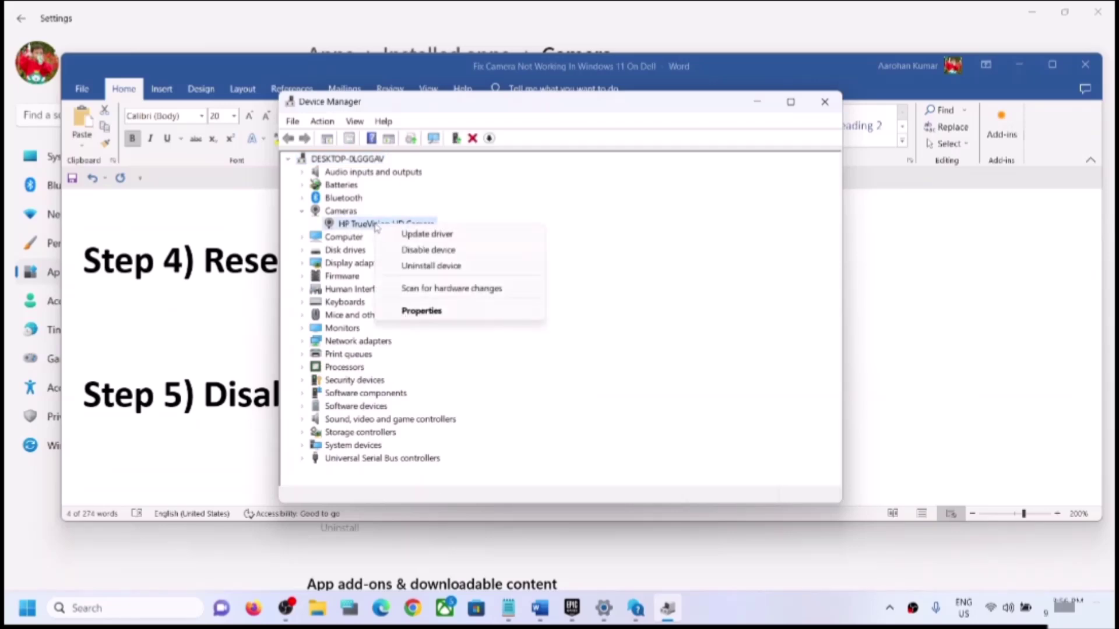
click(436, 251)
click(595, 323)
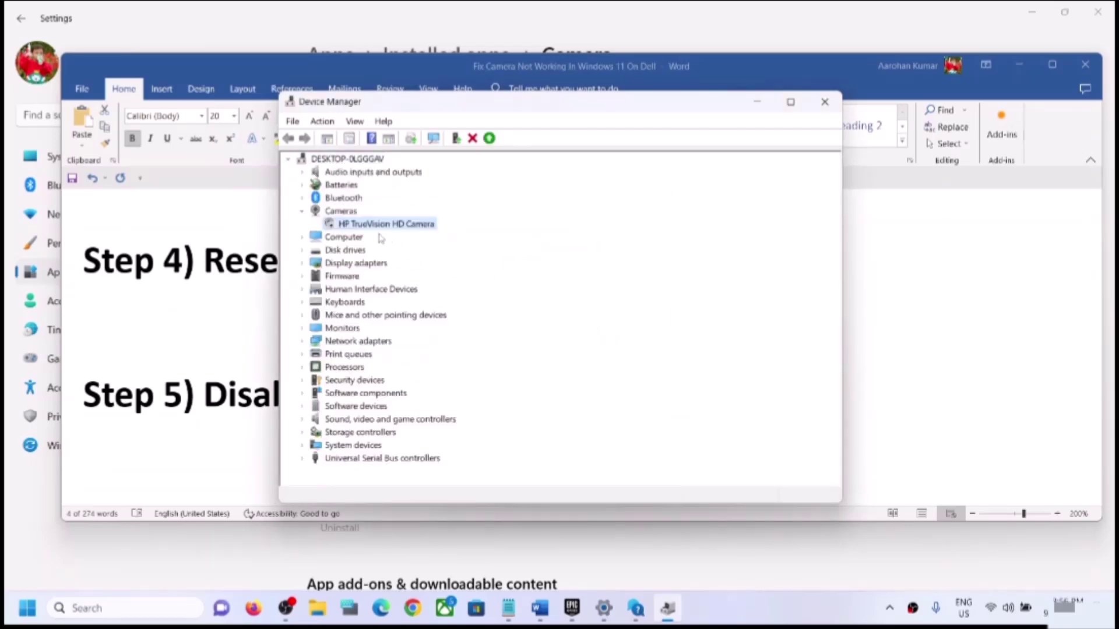
right_click(360, 232)
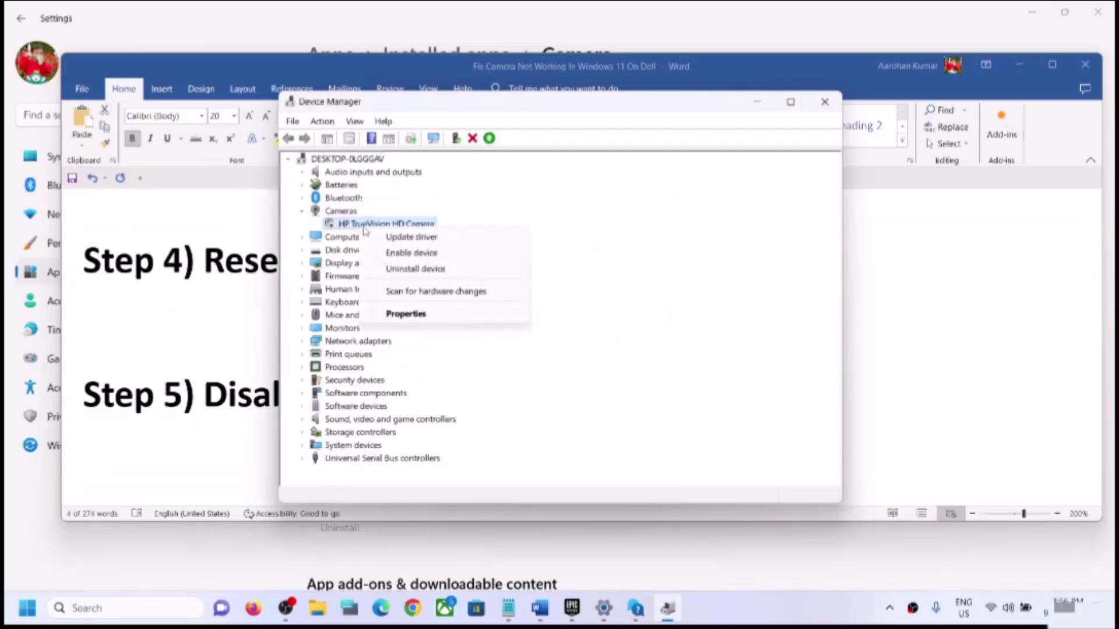
click(416, 252)
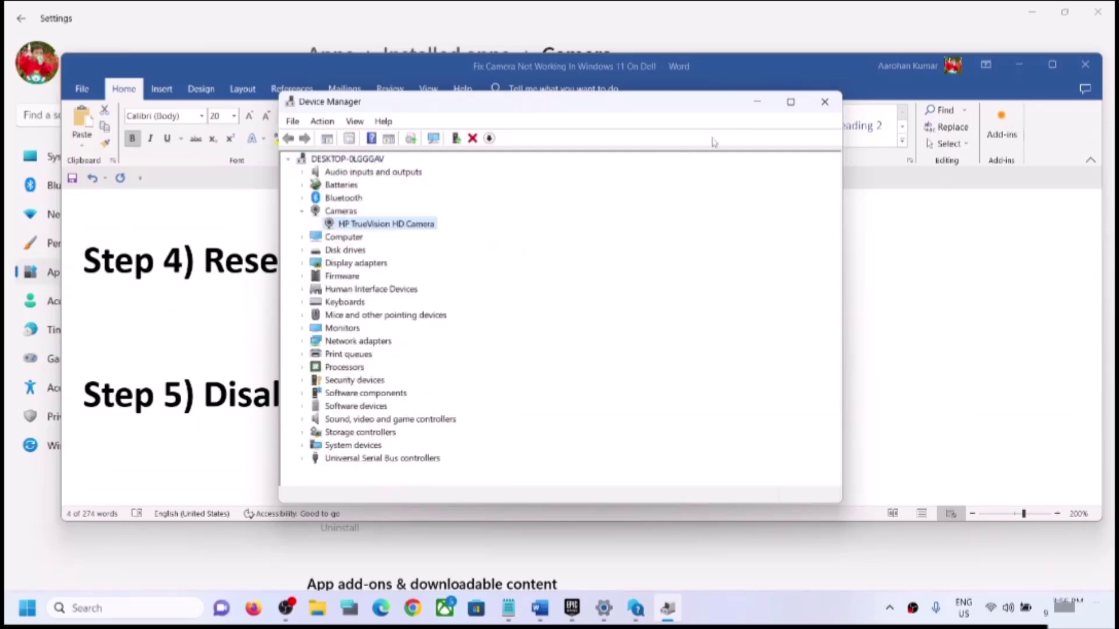
Step: Close Device Manager and highlight Step 6's text about allowing camera access in the antivirus
click(824, 101)
scroll(473, 358, down, 1)
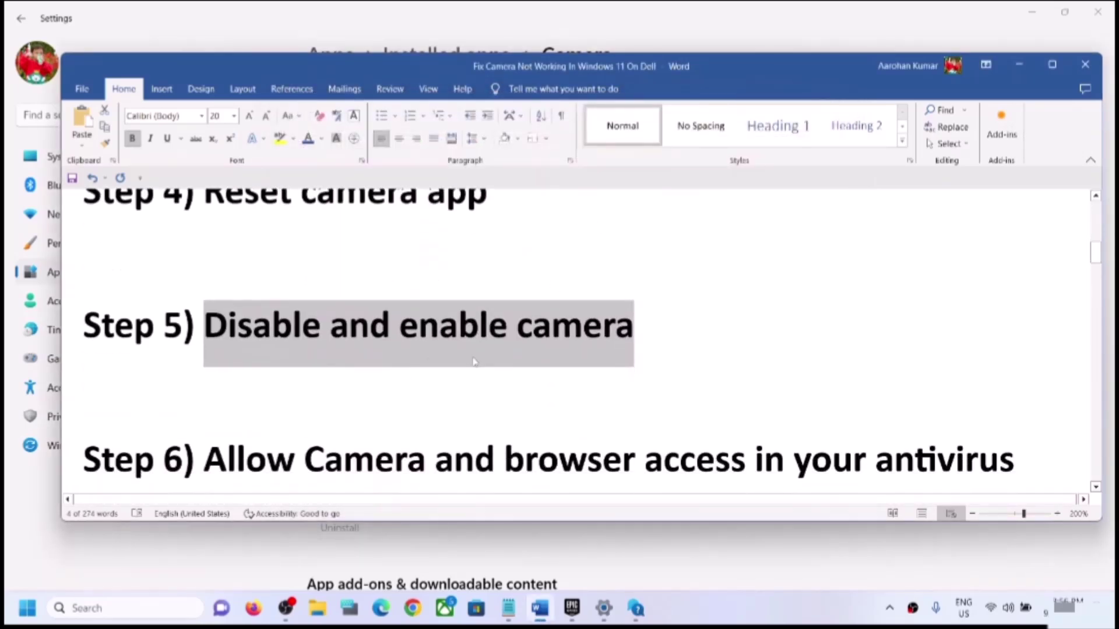
scroll(473, 360, down, 2)
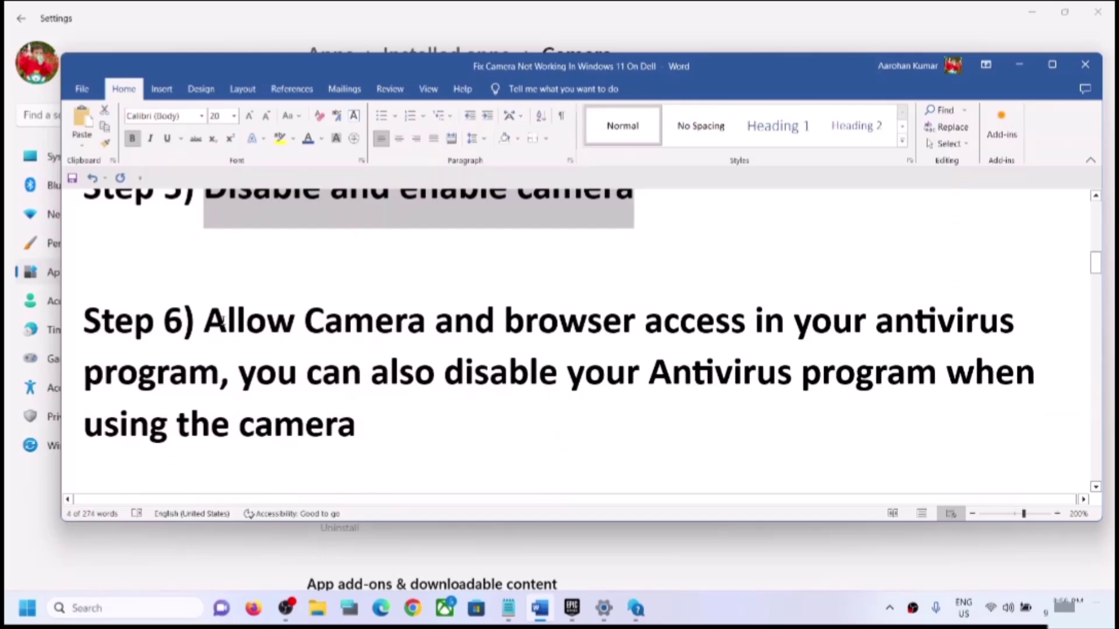
drag(222, 319, 211, 382)
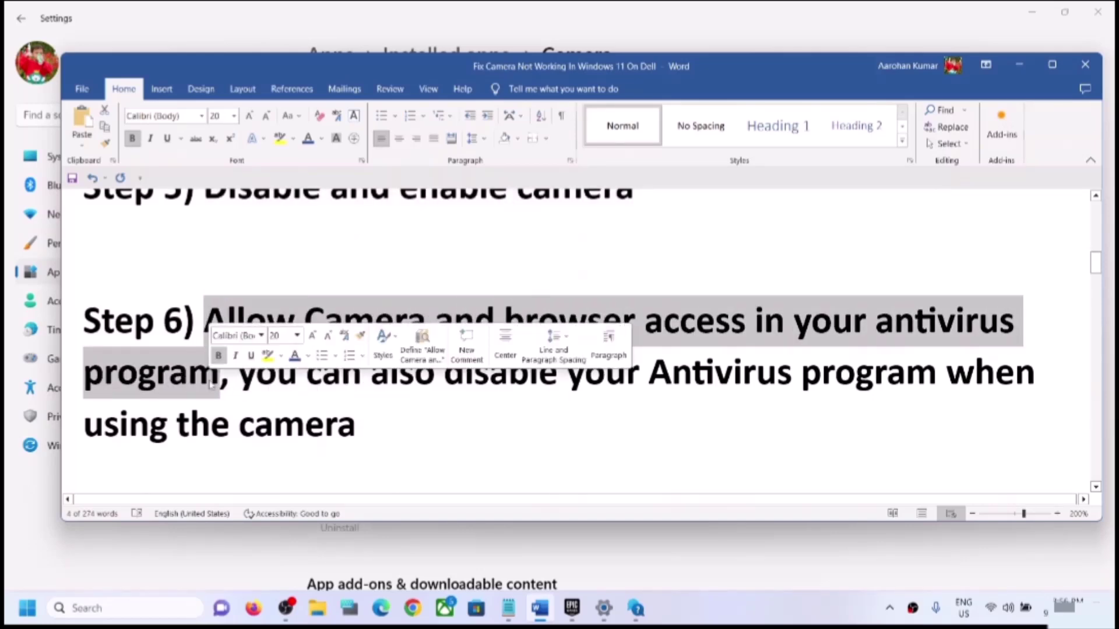
click(294, 385)
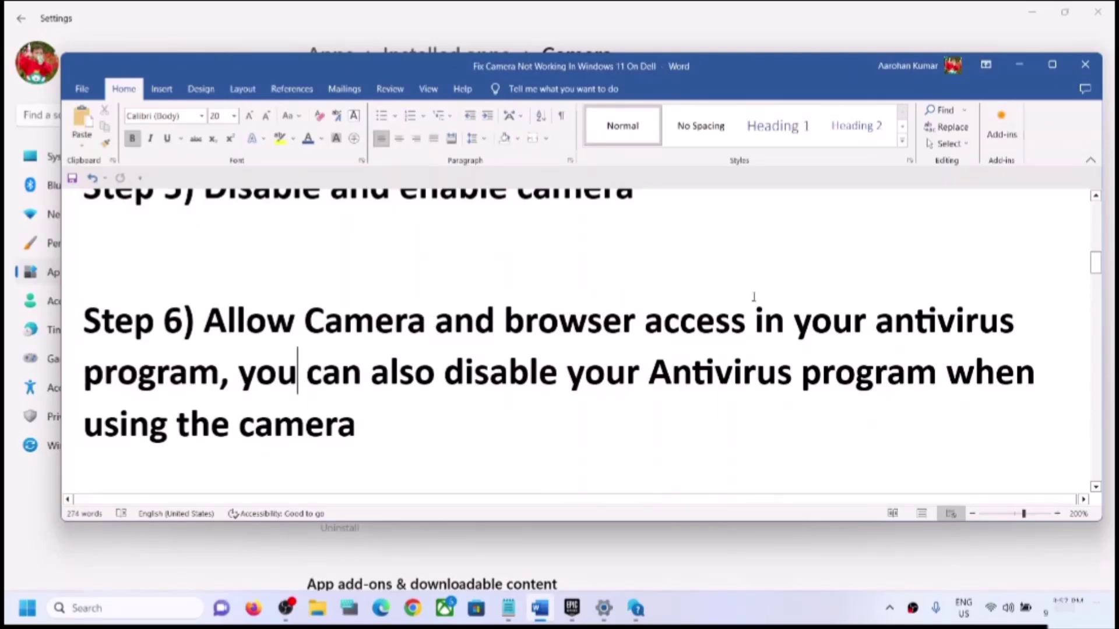
drag(875, 324, 238, 357)
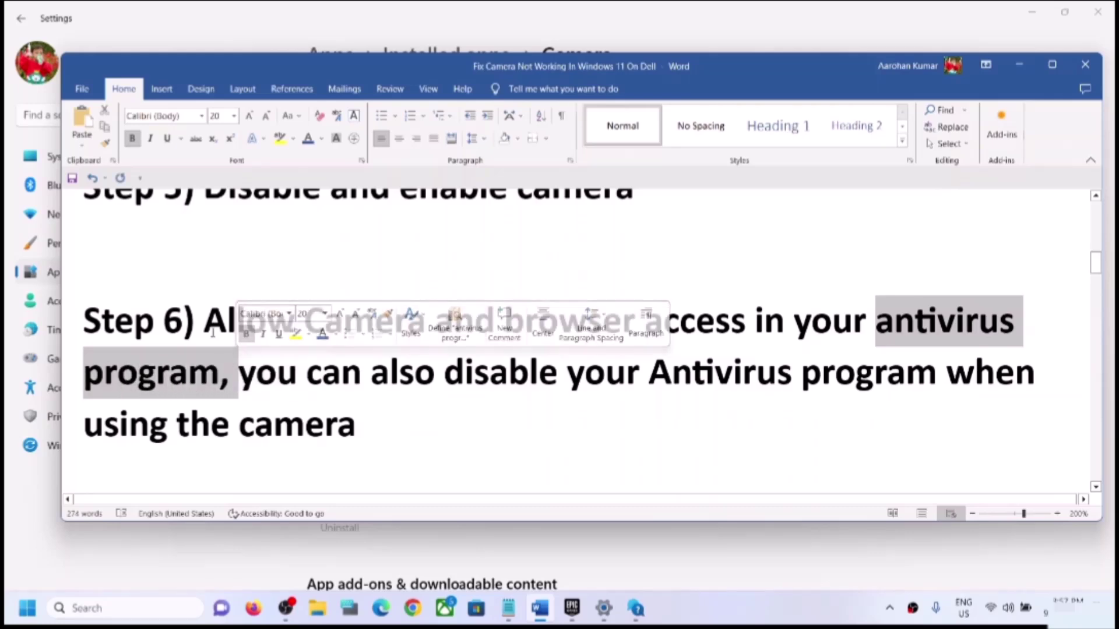
drag(204, 320, 437, 379)
drag(217, 371, 356, 426)
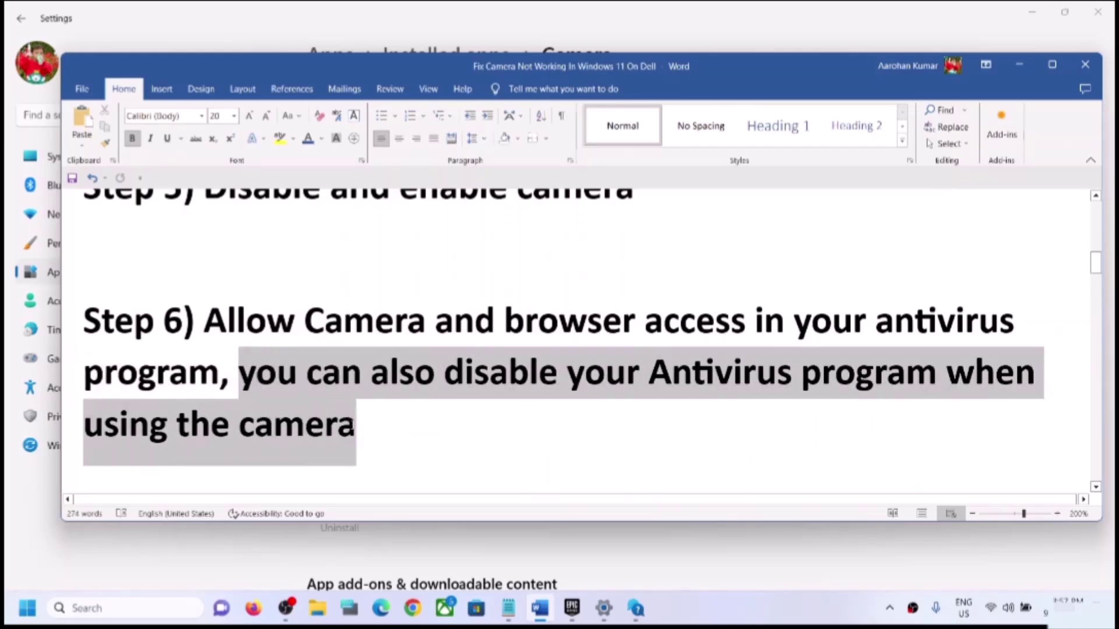
click(230, 425)
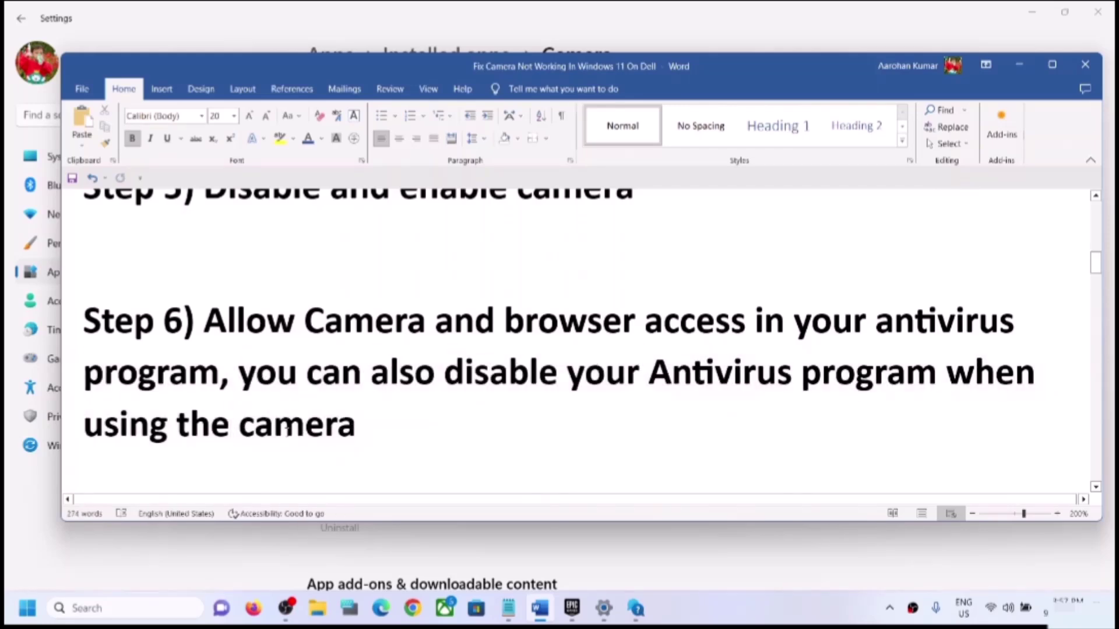
drag(150, 425, 328, 396)
drag(240, 373, 800, 377)
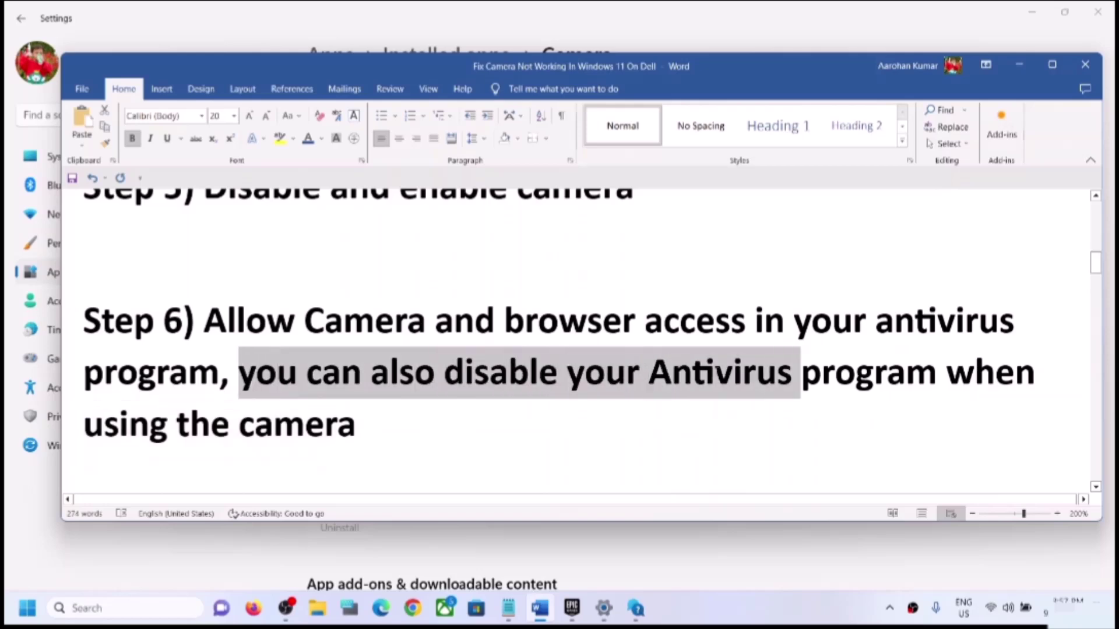
click(366, 373)
Step: Scroll to Step 7 and select the C:\Program Files\Realtek path
scroll(365, 373, down, 3)
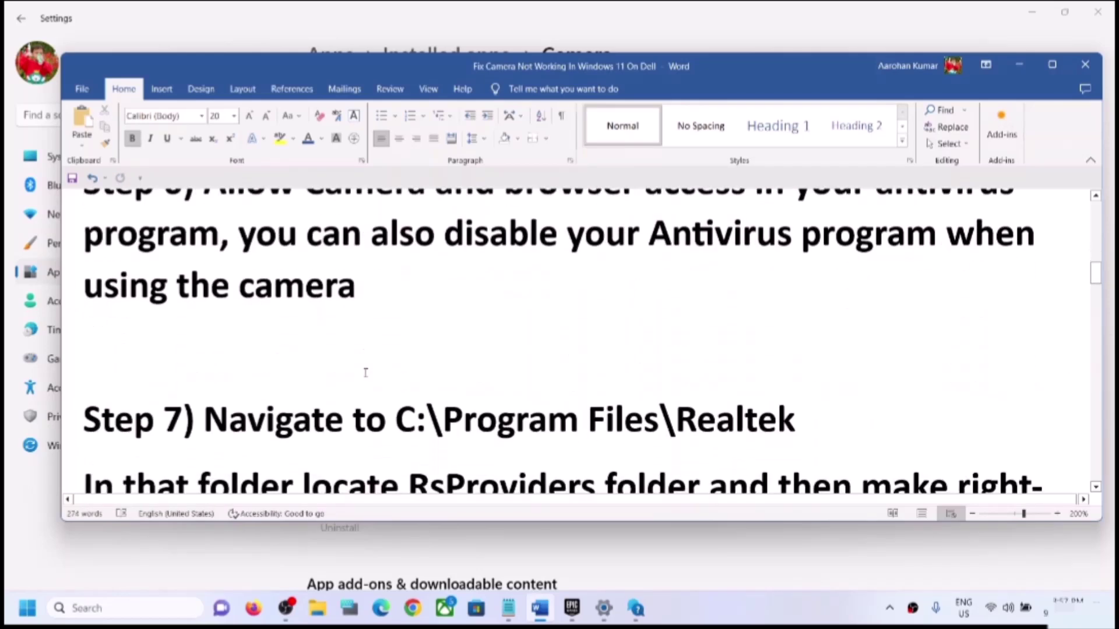
scroll(421, 318, down, 2)
drag(396, 280, 891, 289)
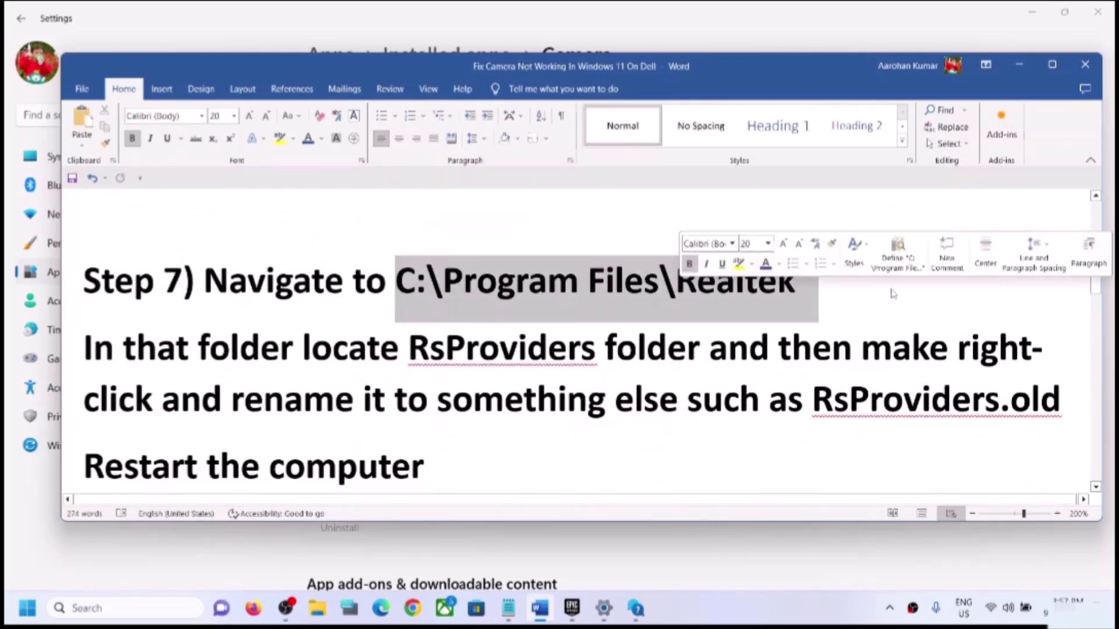
Step: In File Explorer, browse This PC > Local Disk (C:) > Program Files and jump to Realtek
click(320, 611)
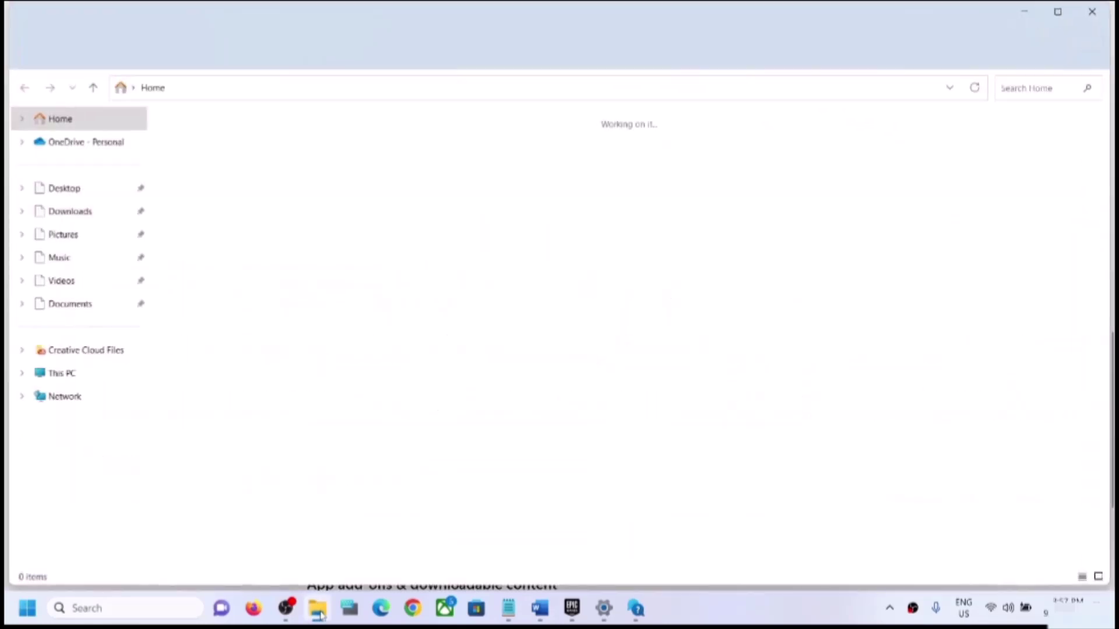
click(60, 375)
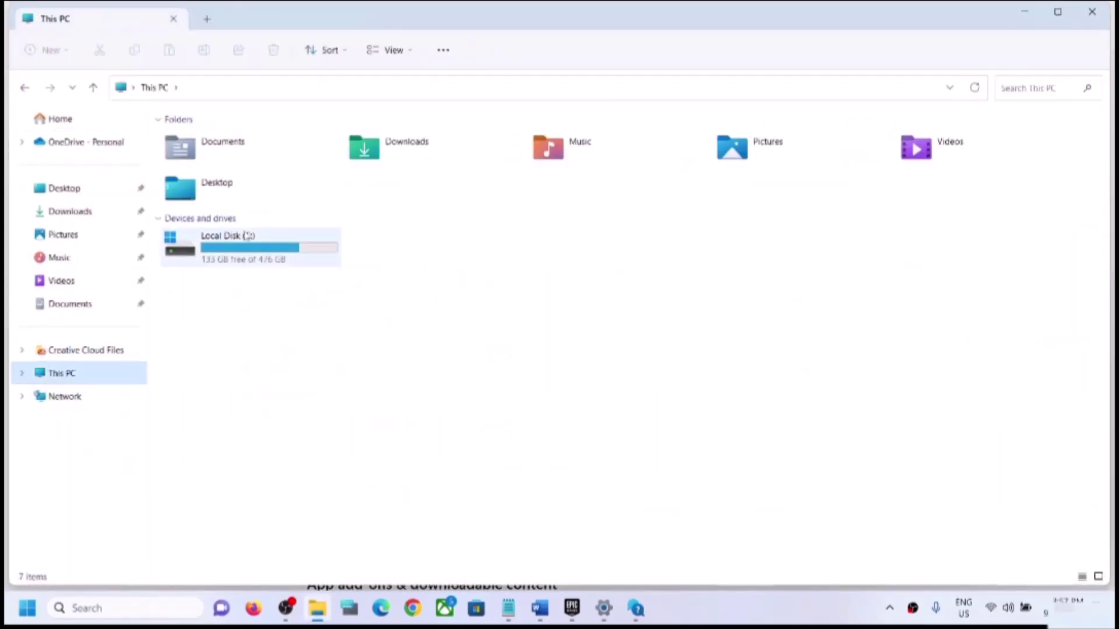
double_click(238, 261)
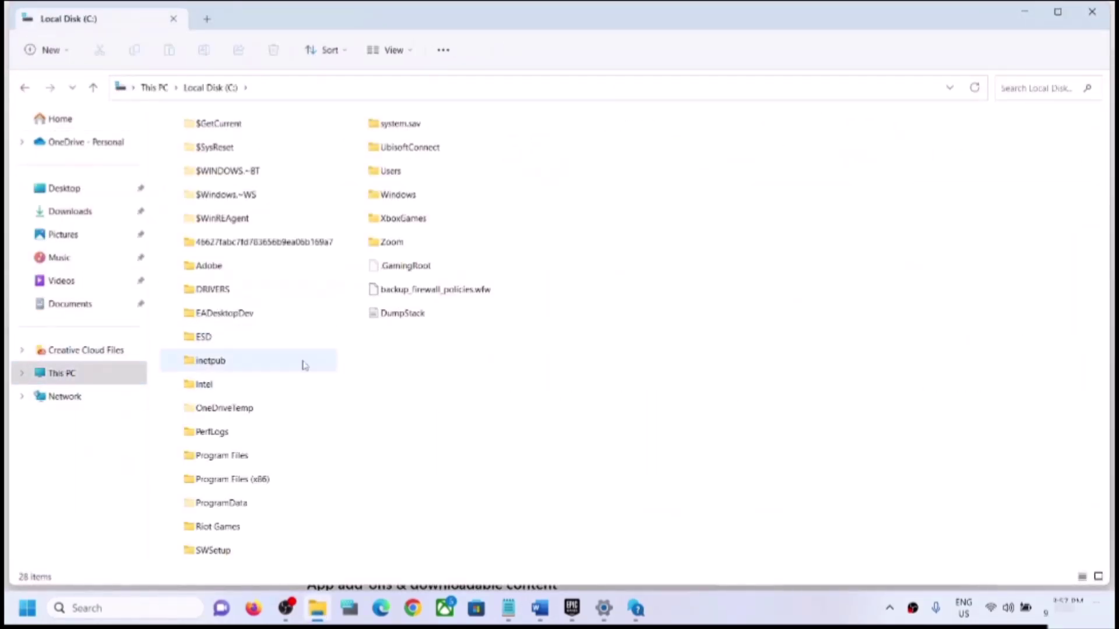
double_click(236, 457)
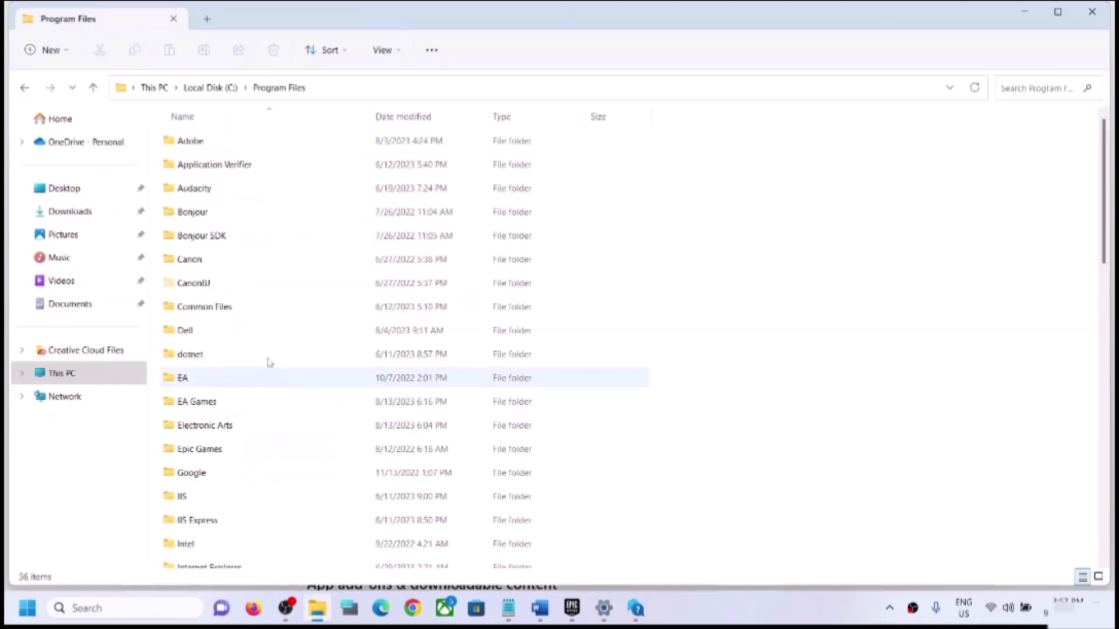
click(212, 411)
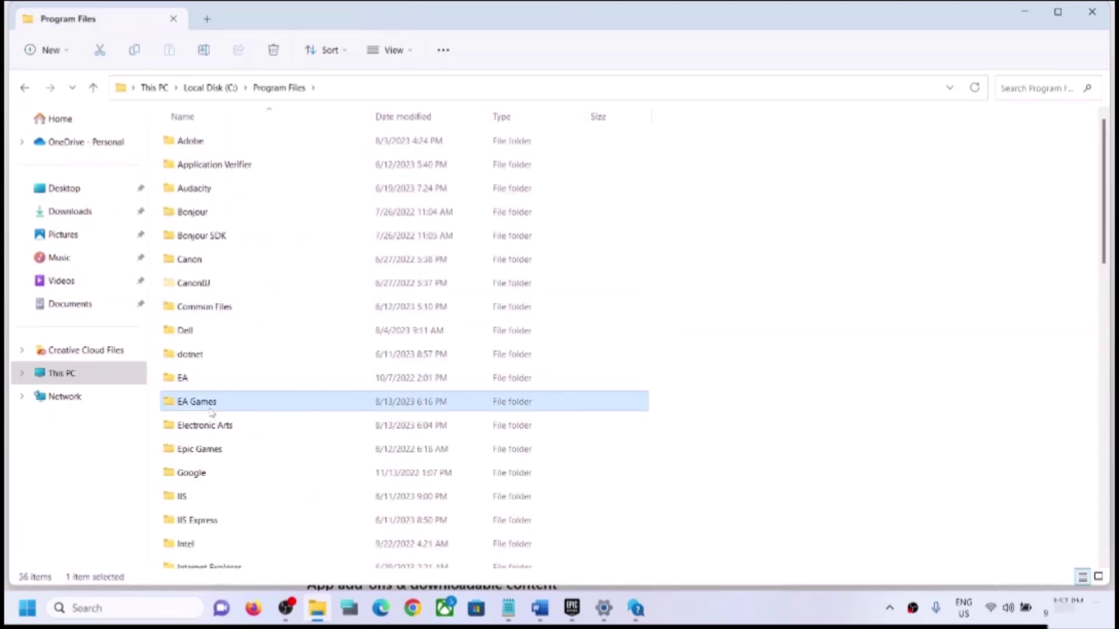
key(r)
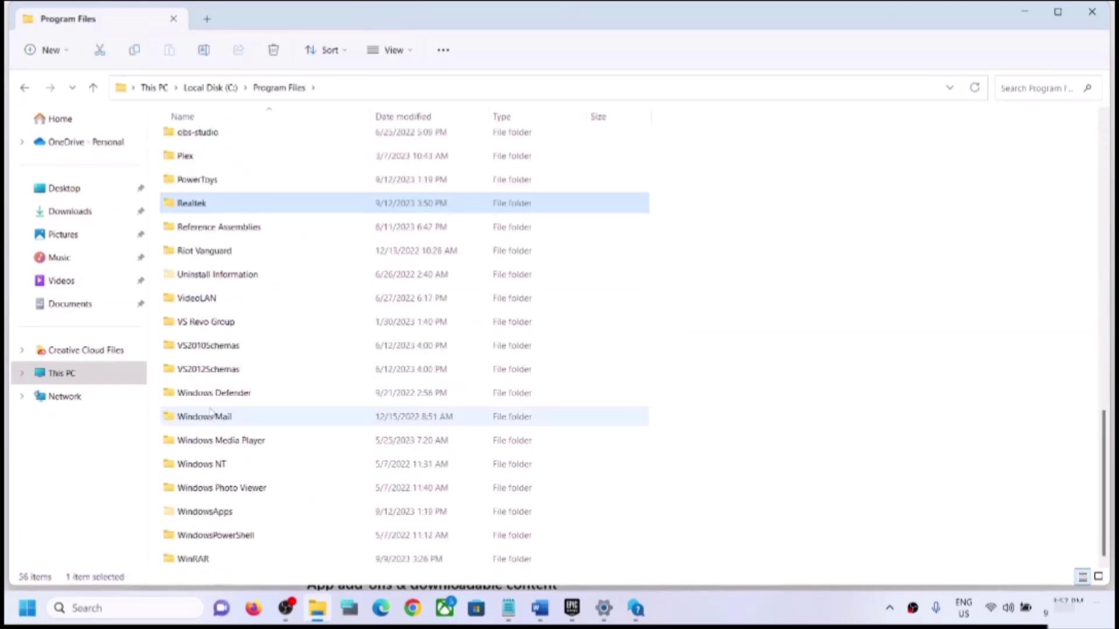
Step: Rename the RsProviders folder in Realtek to RsProviders.old, then close File Explorer
double_click(215, 204)
click(201, 144)
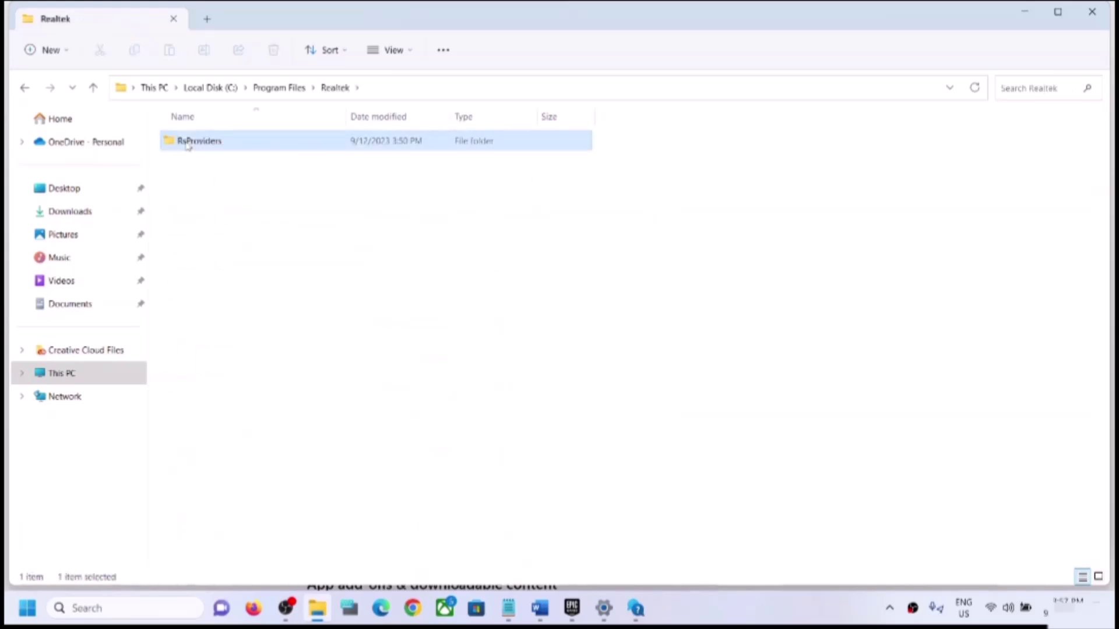
right_click(221, 149)
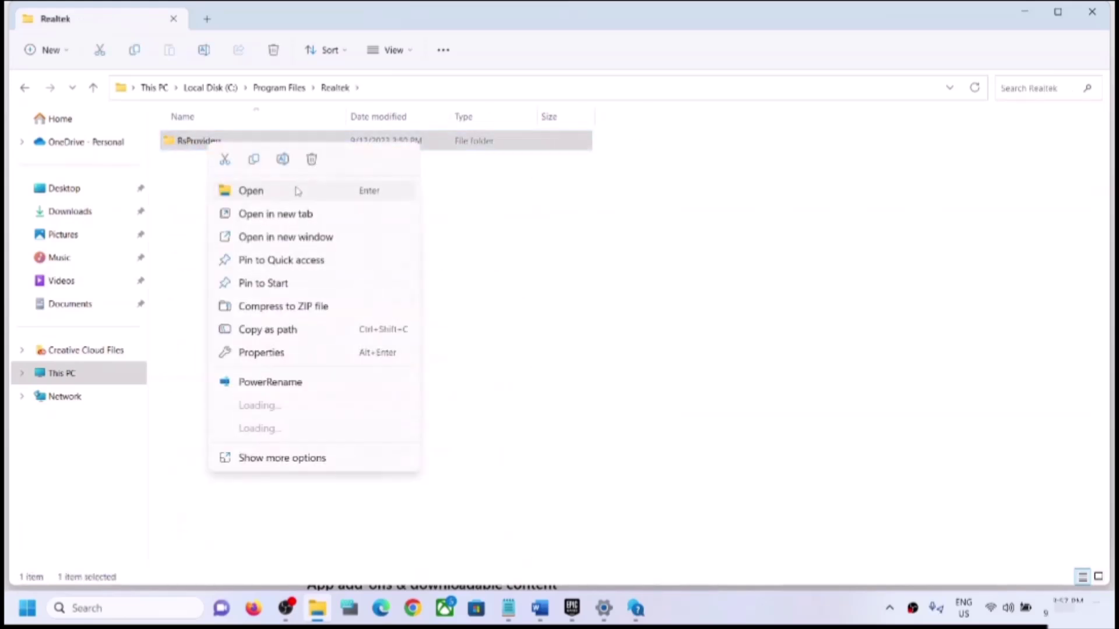
click(291, 167)
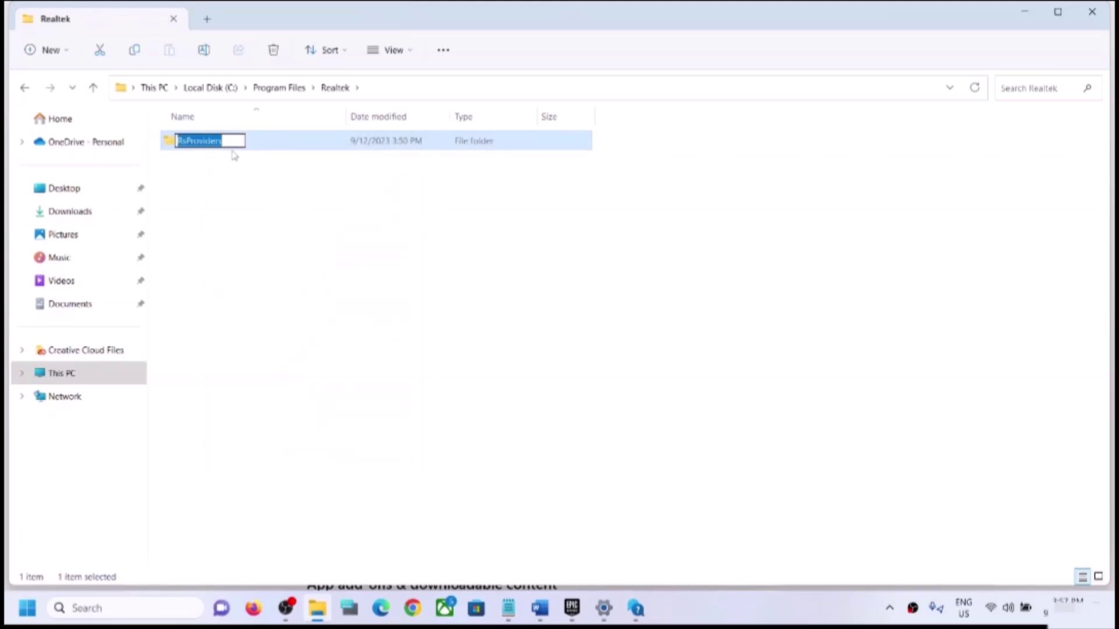
click(233, 145)
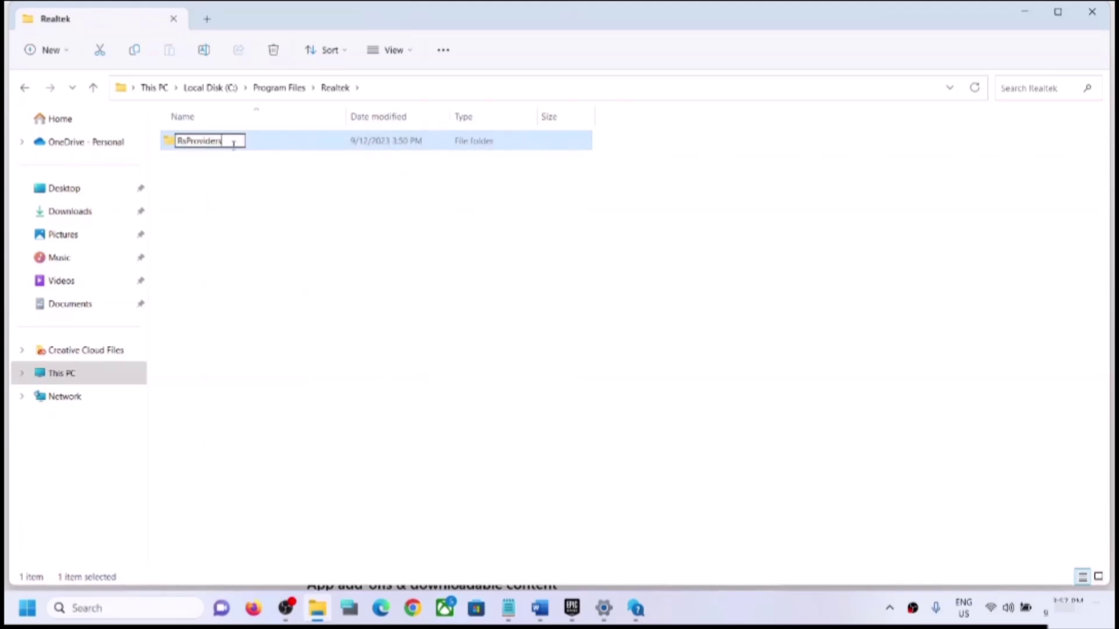
text(.old)
click(583, 154)
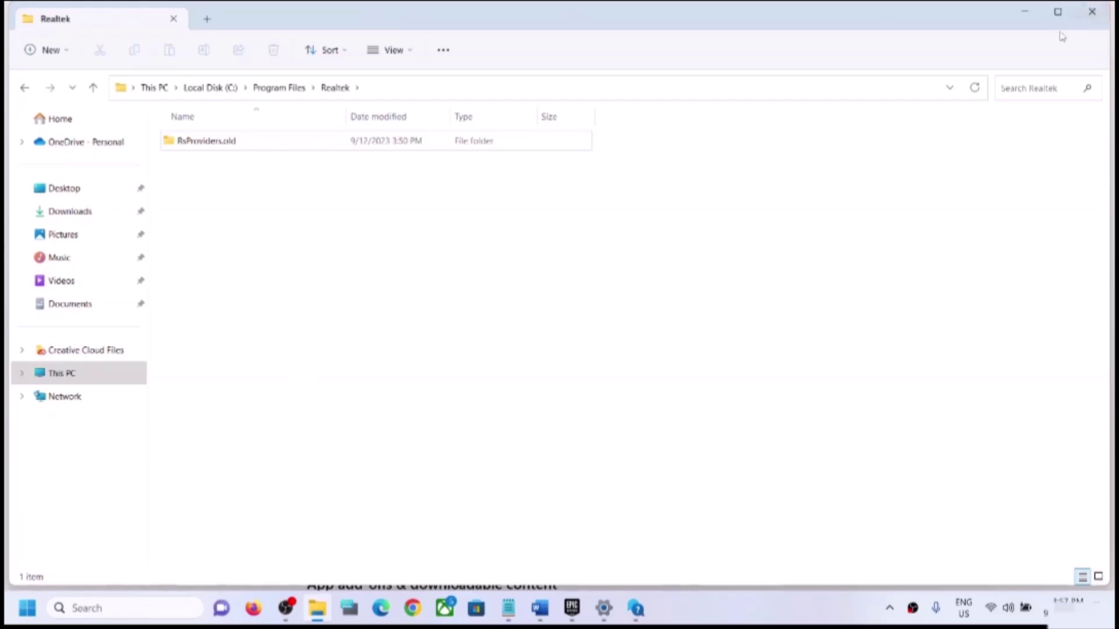
click(1092, 12)
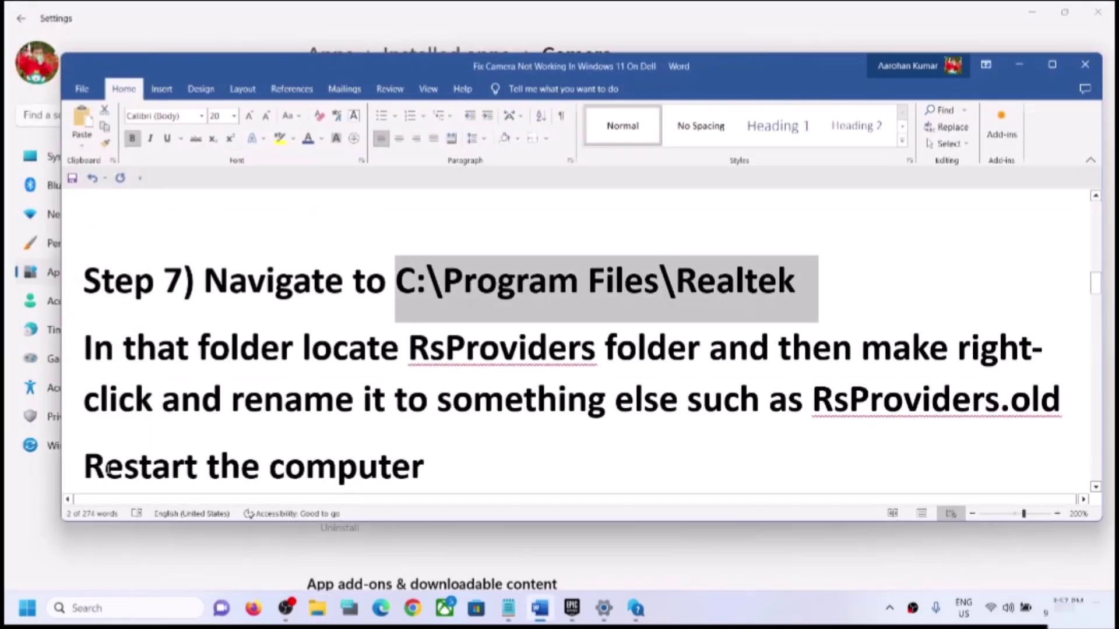
Step: Show the Start menu's power options without choosing one, then scroll Word to Step 8 on MSI Fn+F6
key(super)
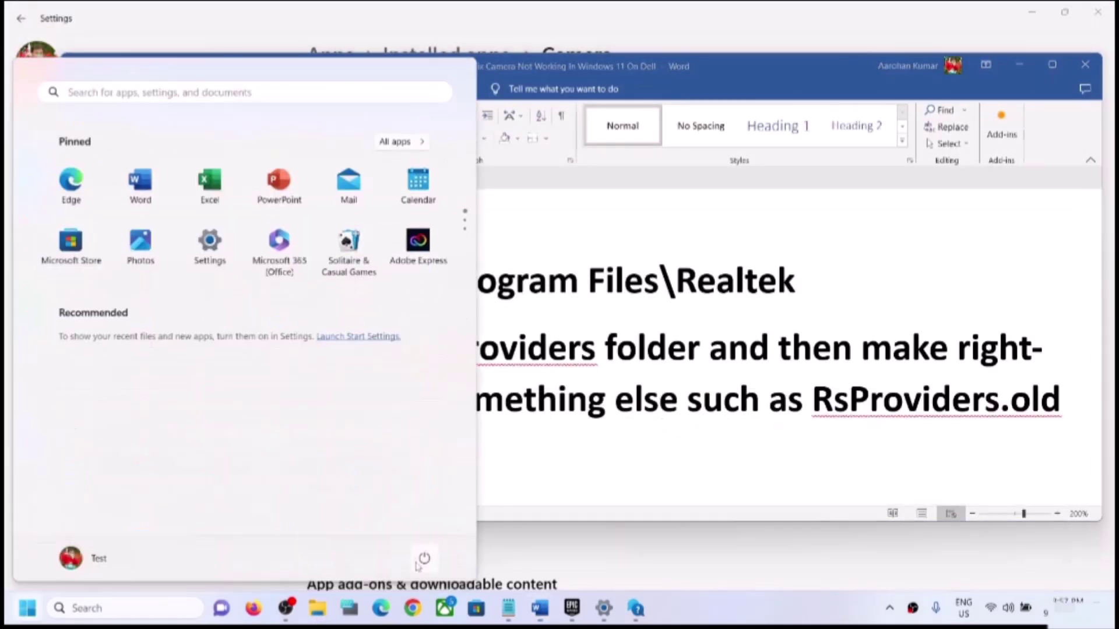
click(424, 559)
click(412, 527)
click(695, 357)
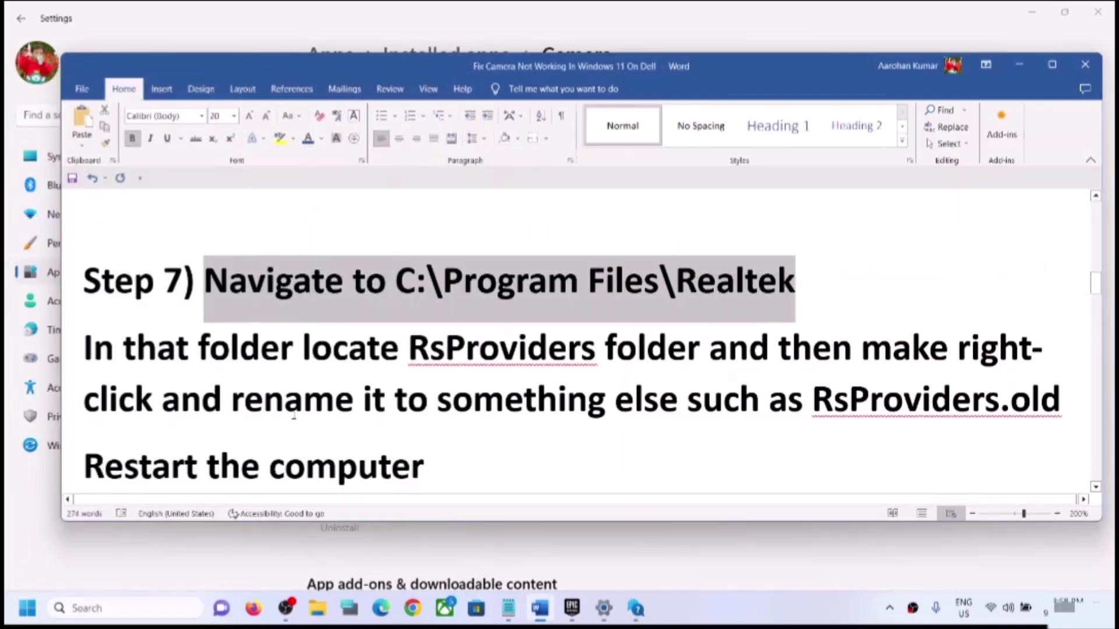
drag(176, 400, 472, 401)
scroll(270, 433, down, 2)
scroll(271, 433, down, 4)
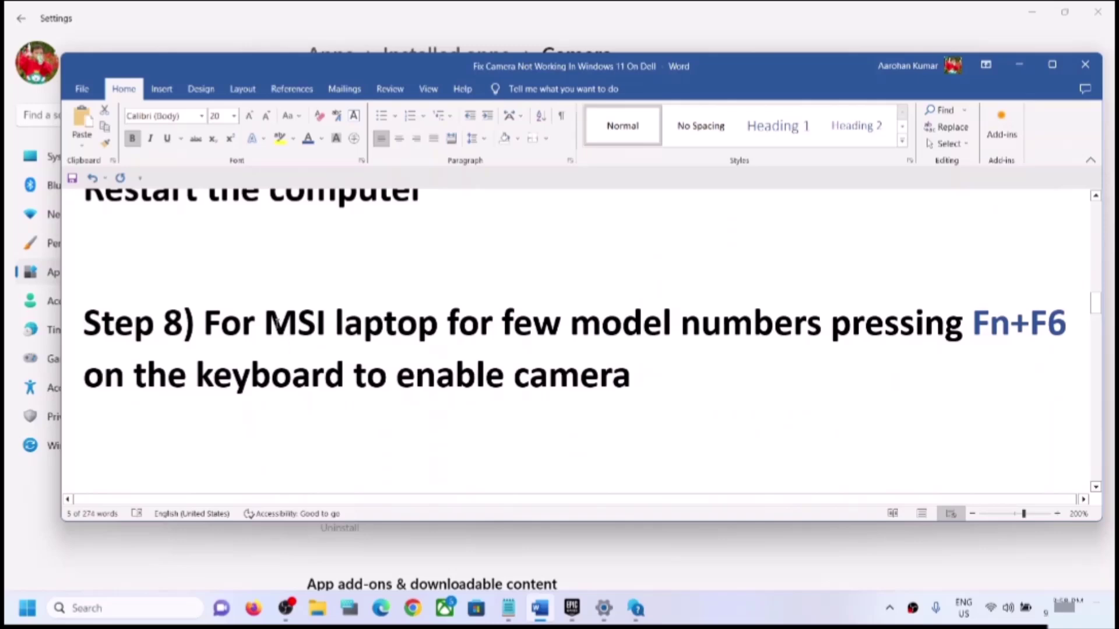
Step: Point out 'MSI' and 'Fn+F6' in Step 8, then highlight F10 in Step 9's Asus tip
click(545, 371)
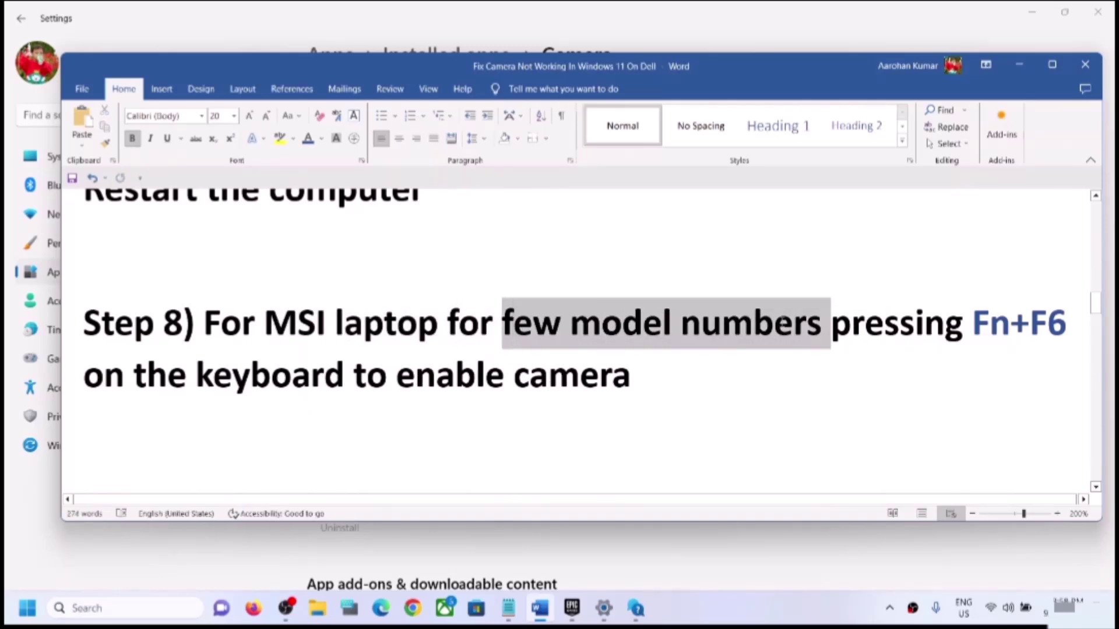
double_click(332, 334)
click(722, 324)
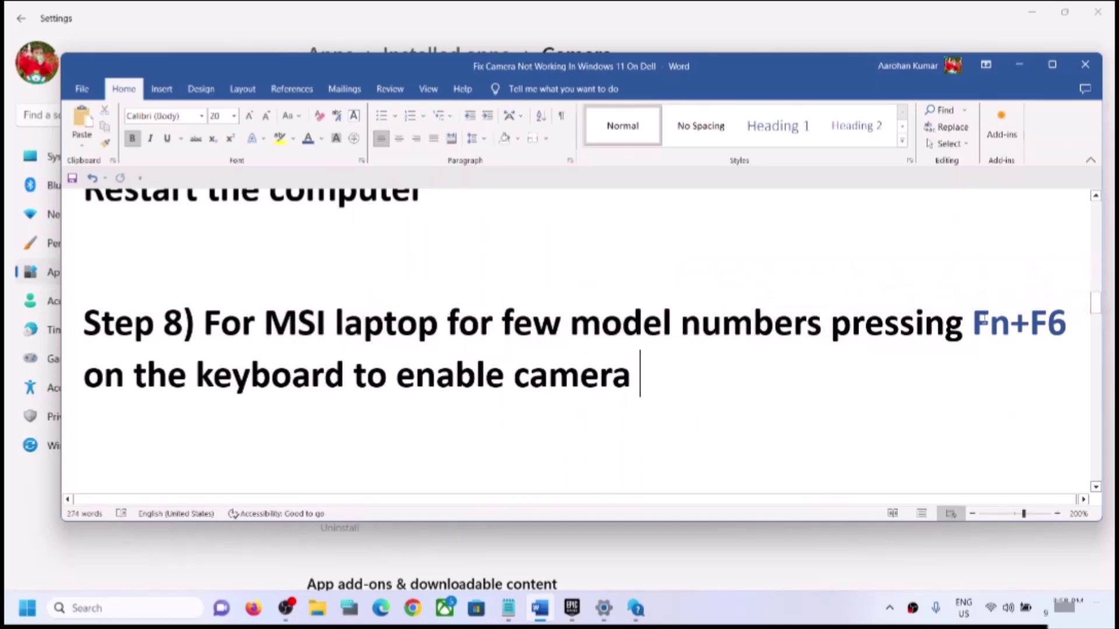
click(973, 322)
scroll(356, 395, down, 3)
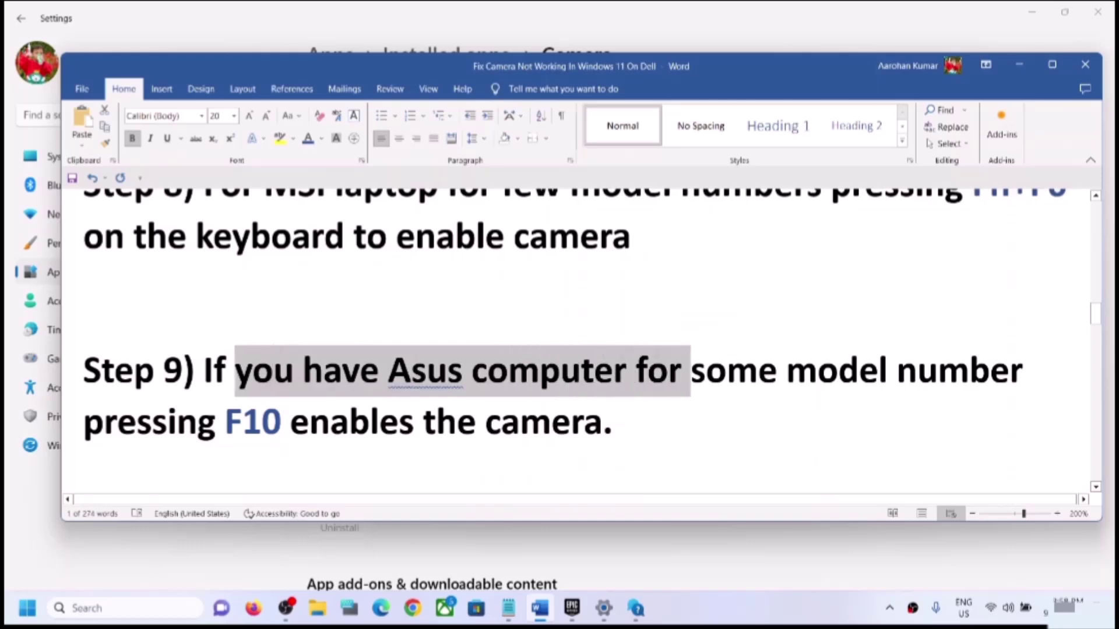
drag(907, 373, 603, 424)
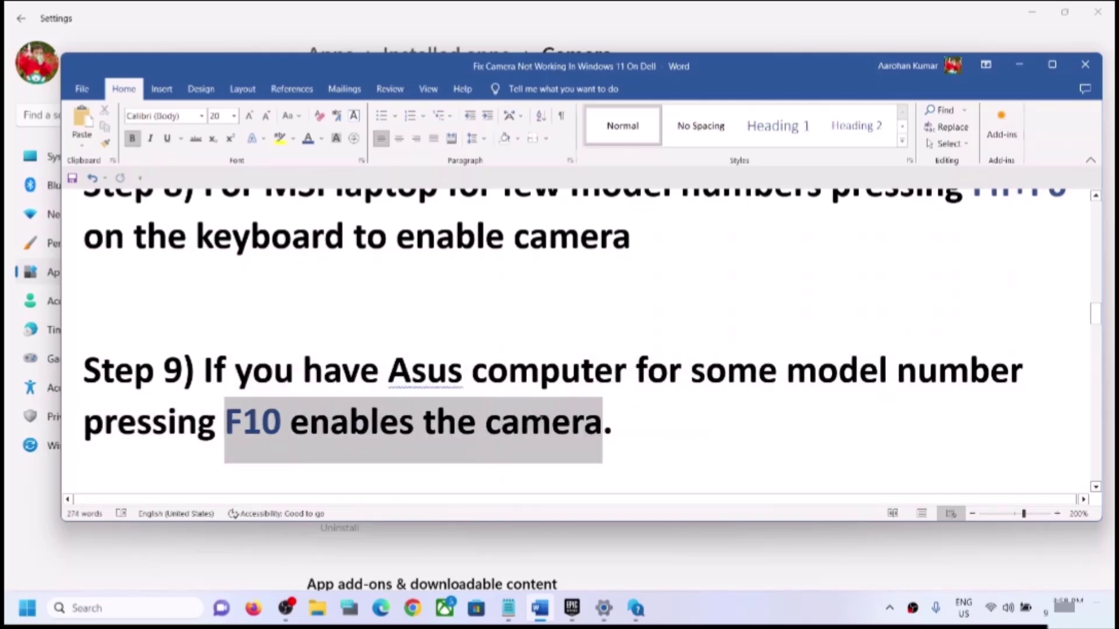
click(244, 434)
drag(225, 425, 330, 431)
click(278, 437)
Step: Select the phrase 'Some HP laptop has a' in Step 10
scroll(286, 441, down, 2)
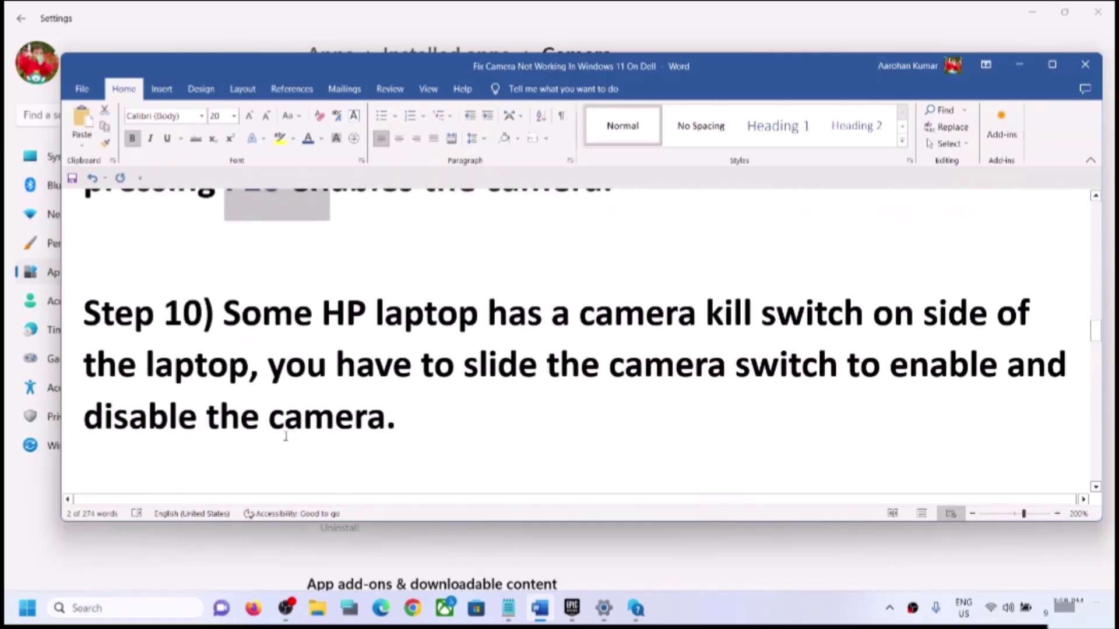
drag(345, 361, 576, 353)
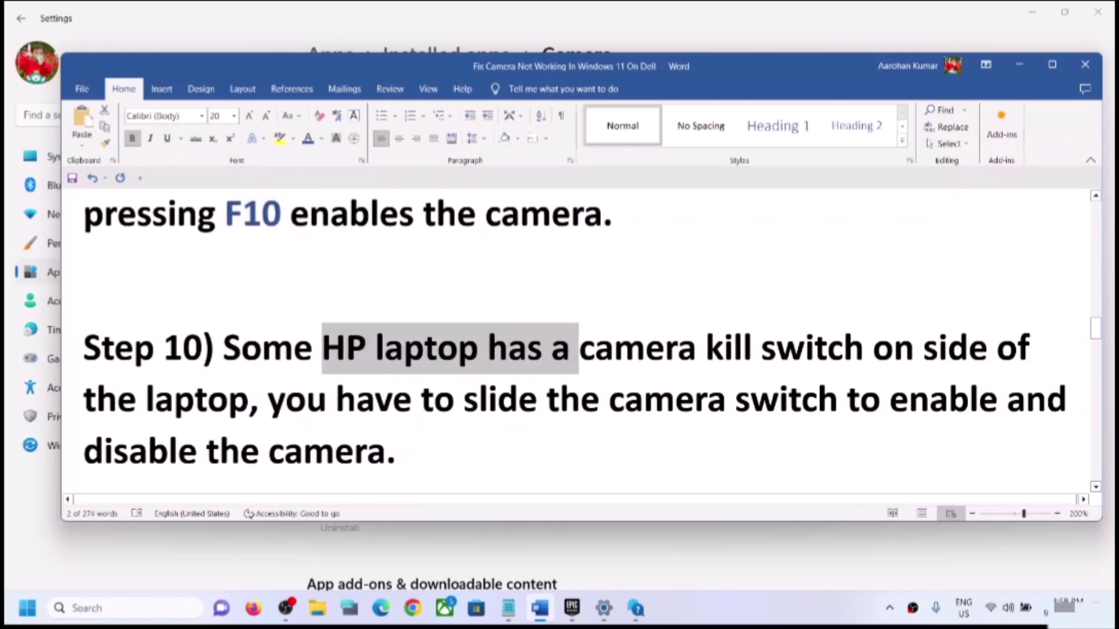
click(426, 386)
drag(263, 362, 484, 353)
click(581, 399)
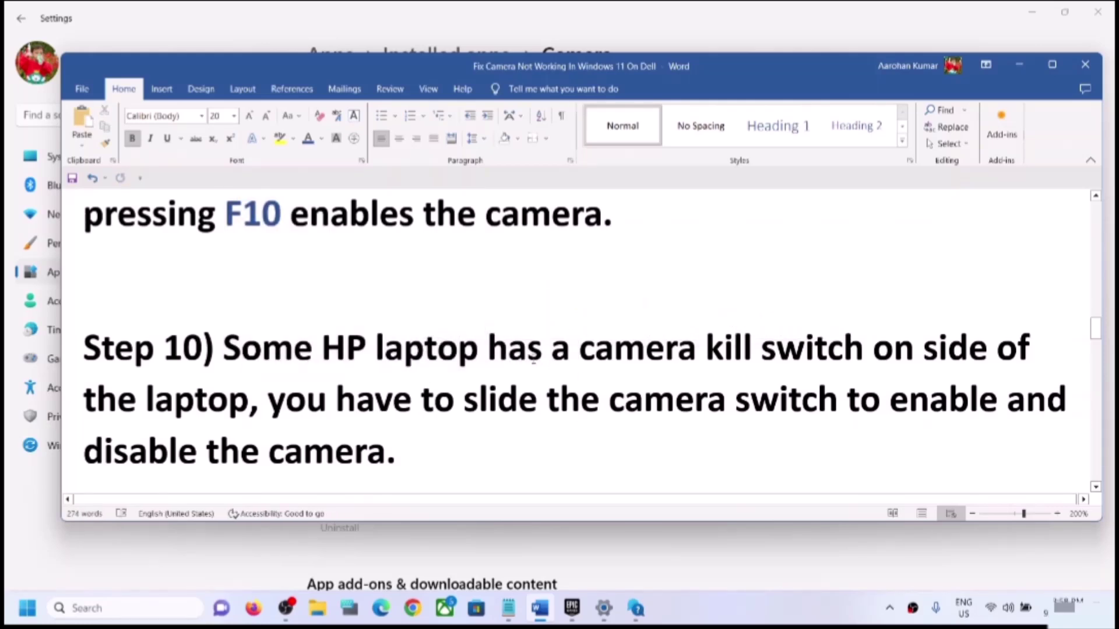
Step: Highlight 'camera kill switch on', the slide-the-switch sentence and 'disable the camera' in Step 10
drag(577, 358, 261, 398)
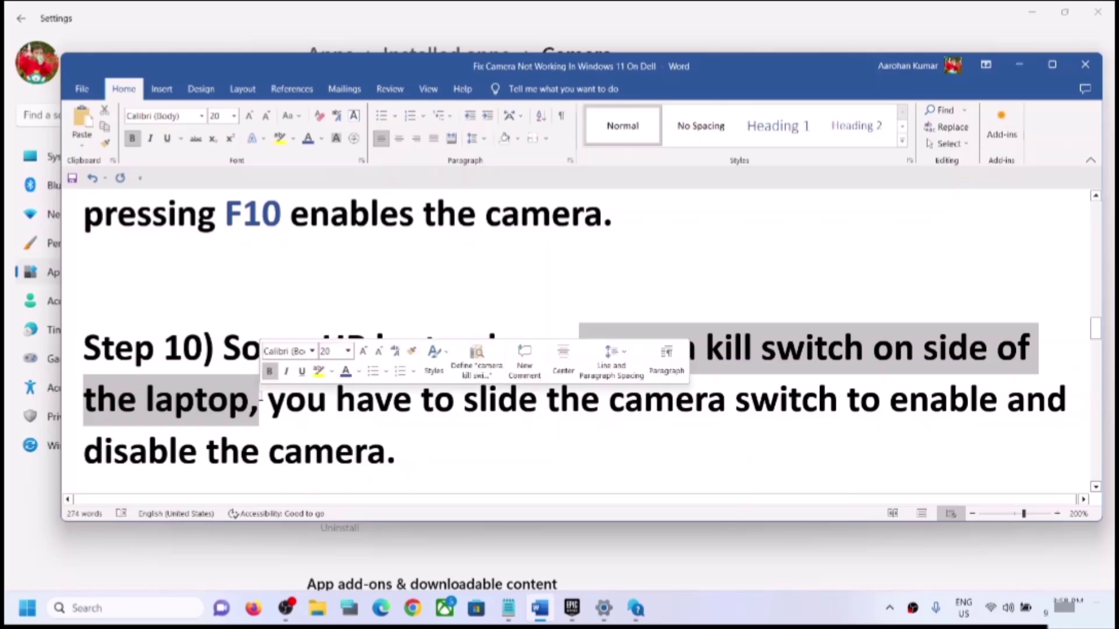
click(654, 434)
drag(590, 359, 830, 351)
click(674, 400)
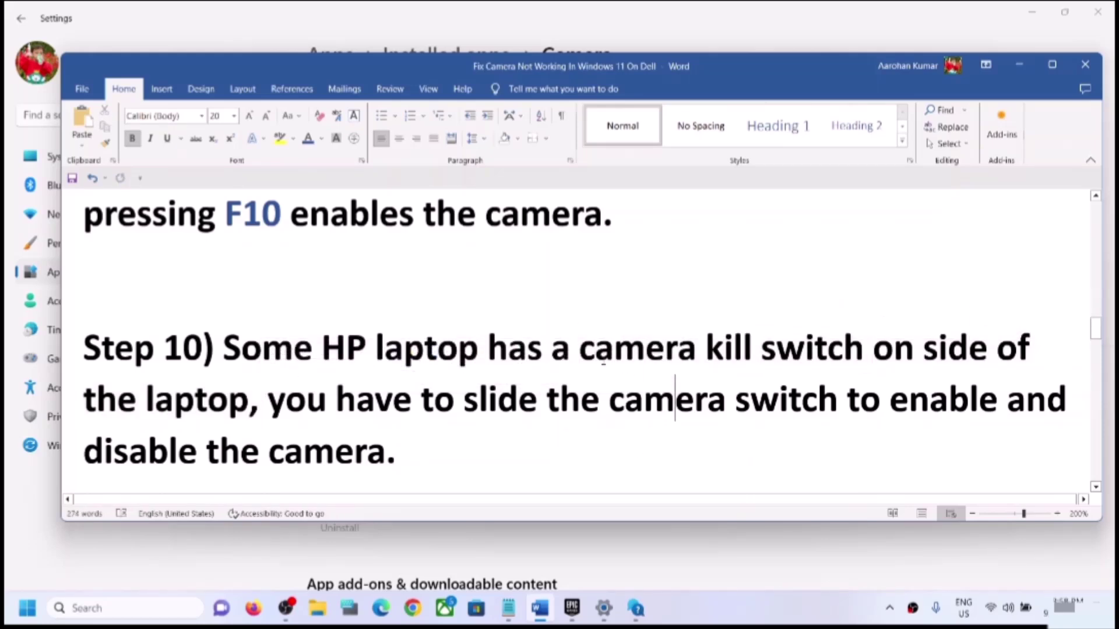
drag(582, 350, 801, 357)
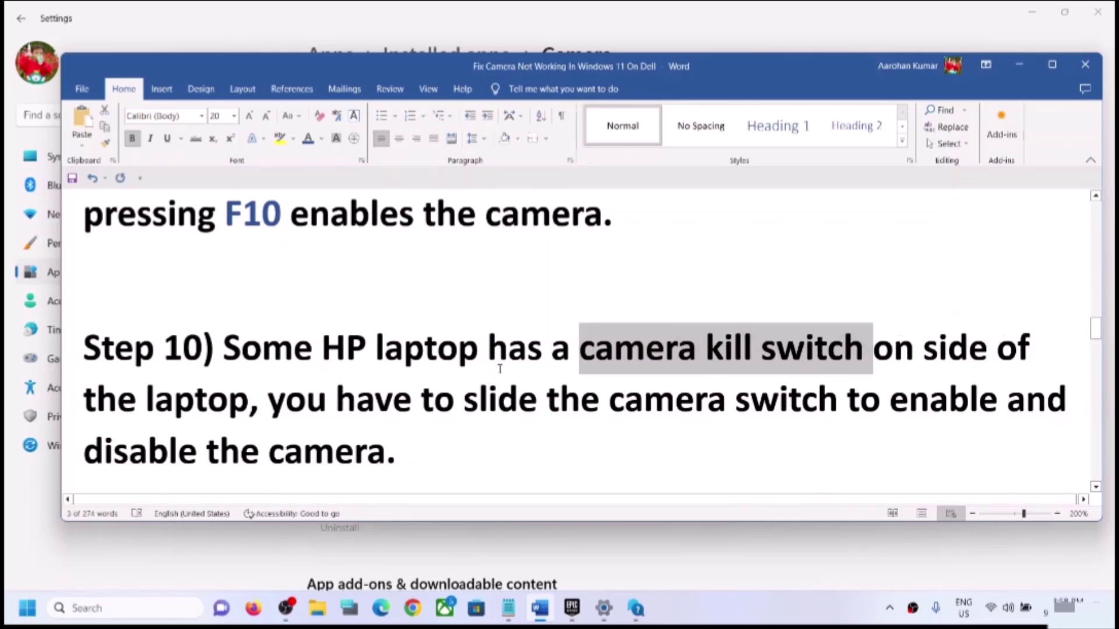
click(636, 366)
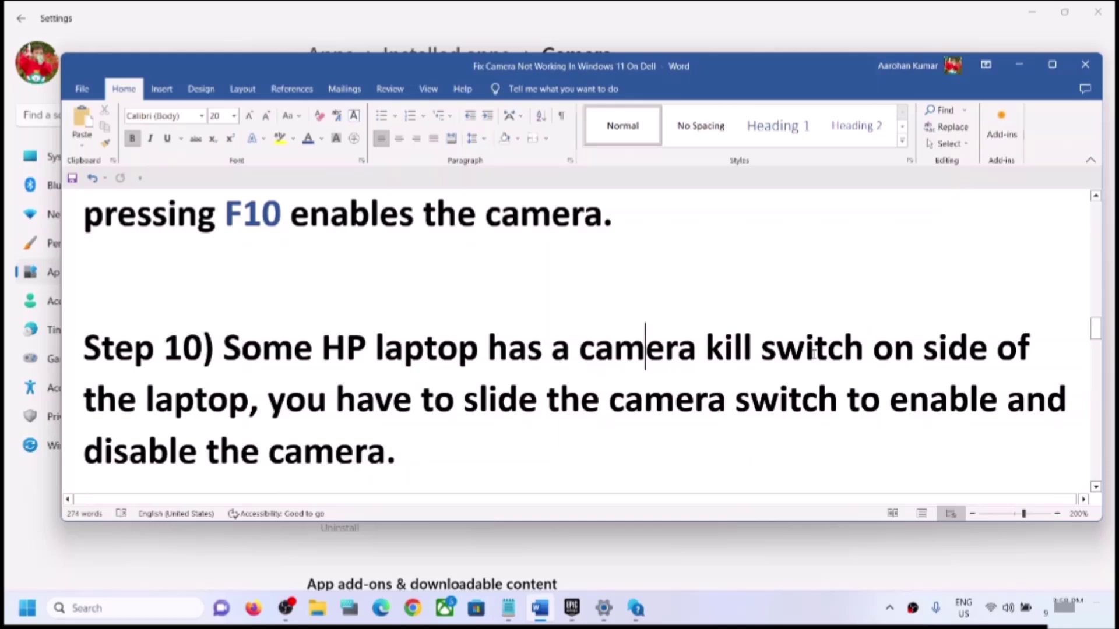
drag(582, 356, 882, 353)
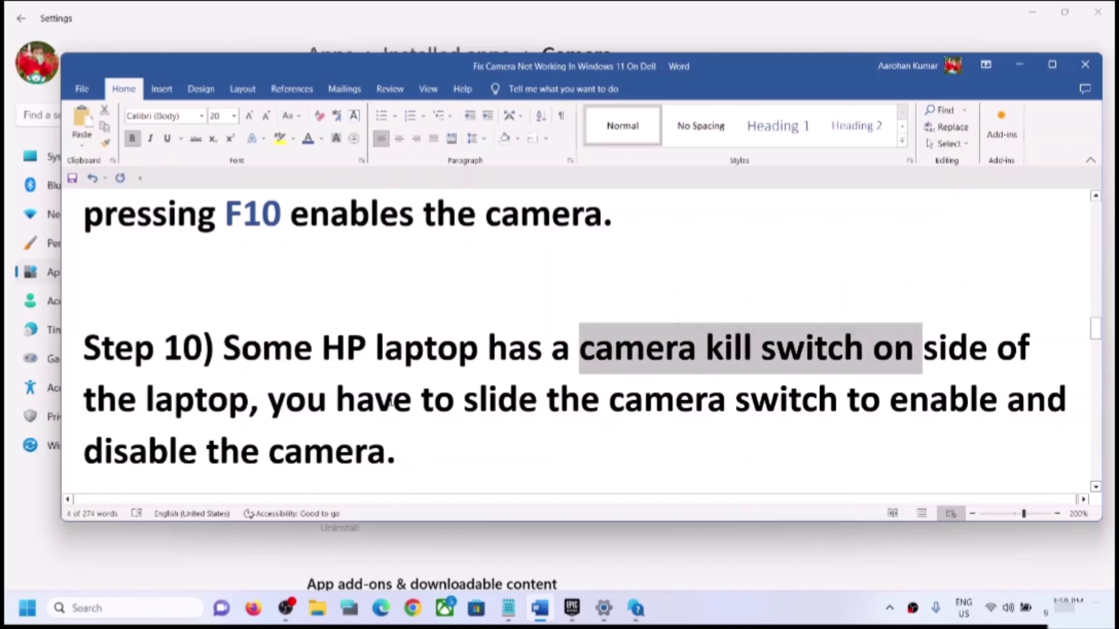
drag(421, 401, 779, 402)
drag(85, 453, 385, 453)
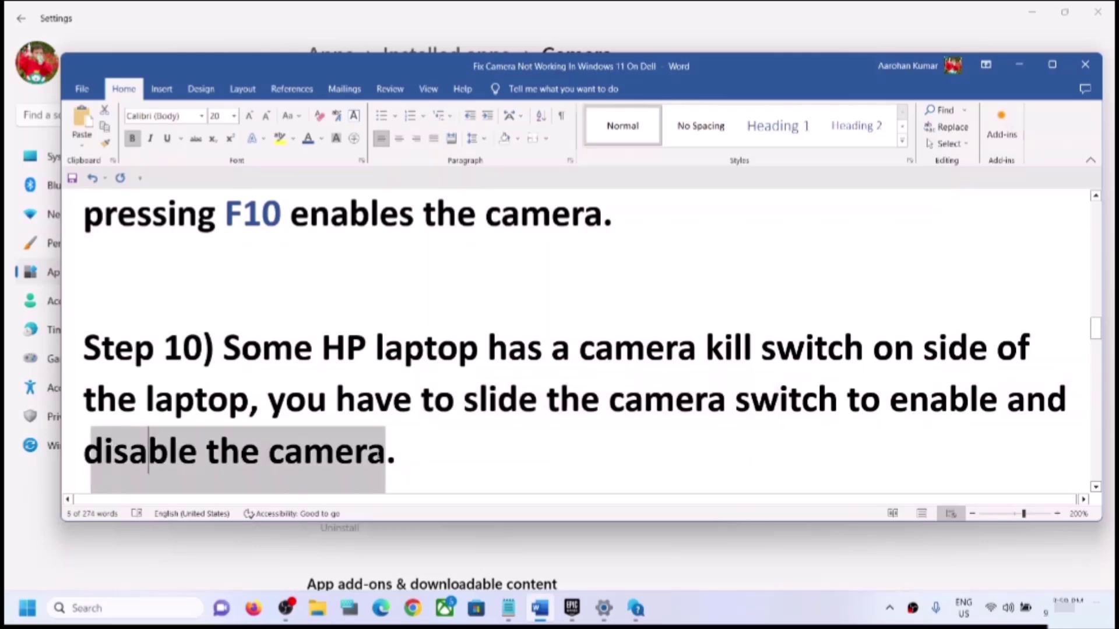
Step: Highlight Step 11's Lenovo F8 tip and Step 12's driver update instruction, then launch Device Manager
scroll(251, 370, down, 3)
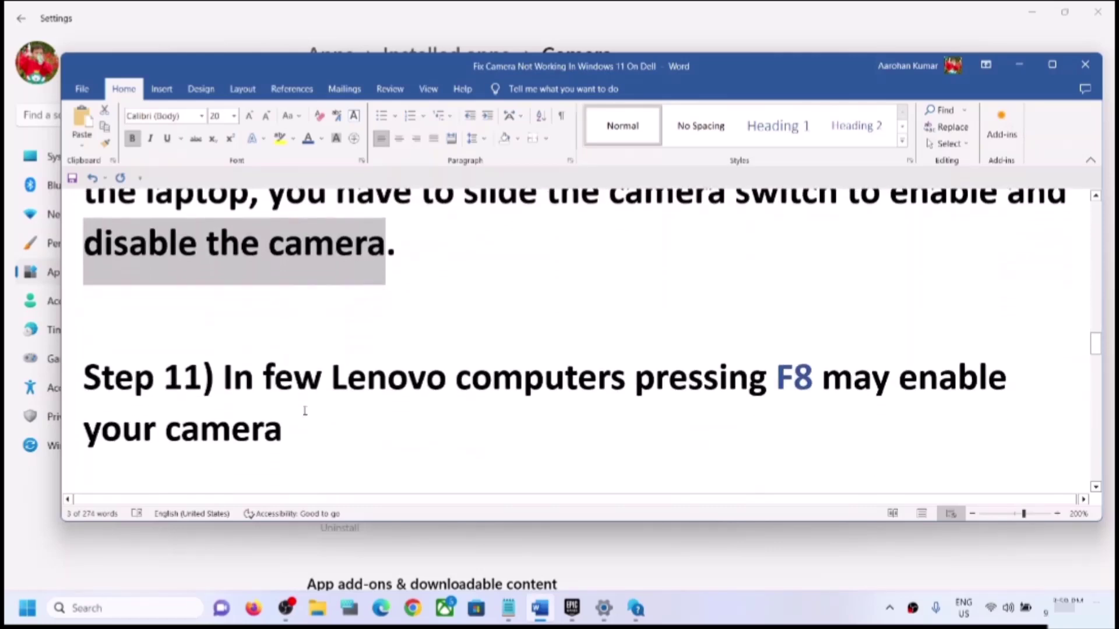
drag(348, 379, 814, 377)
click(744, 412)
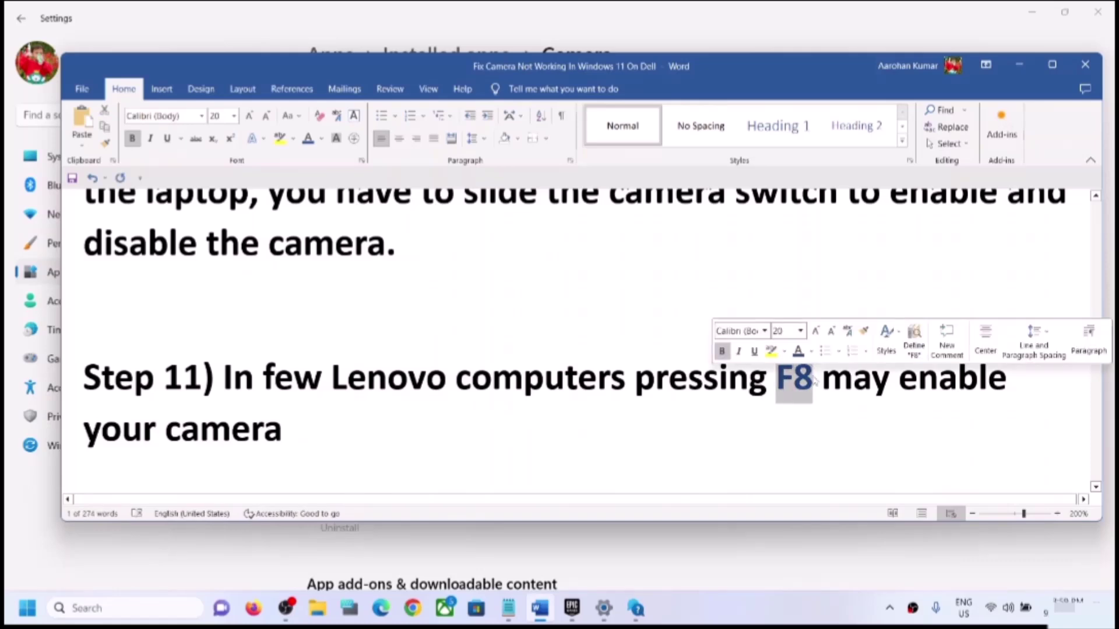
scroll(411, 400, down, 3)
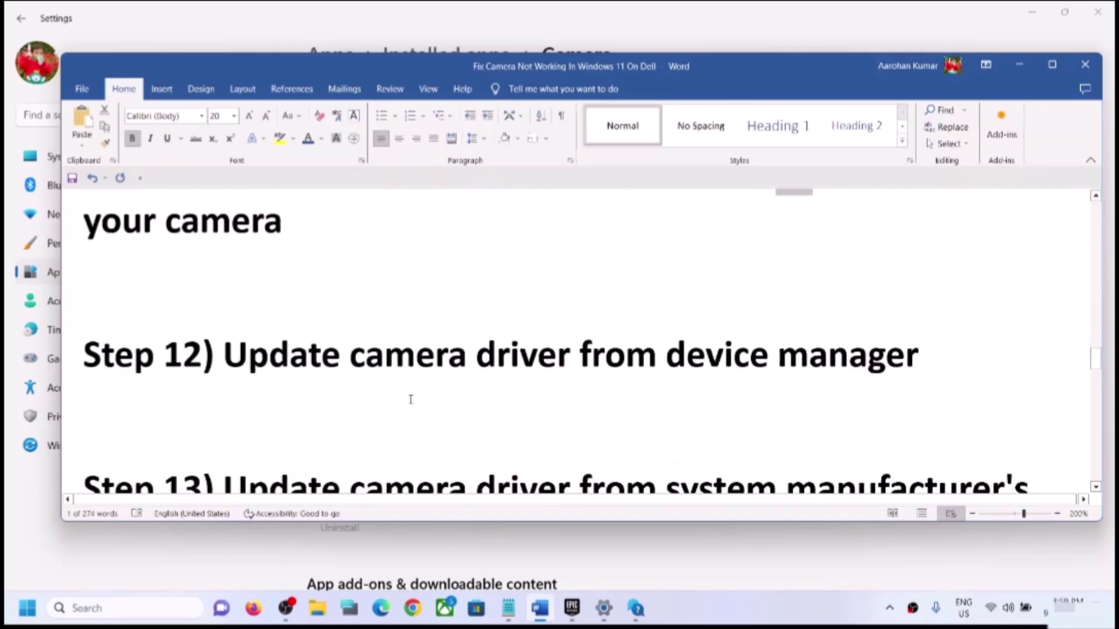
scroll(411, 399, up, 1)
drag(242, 423, 919, 431)
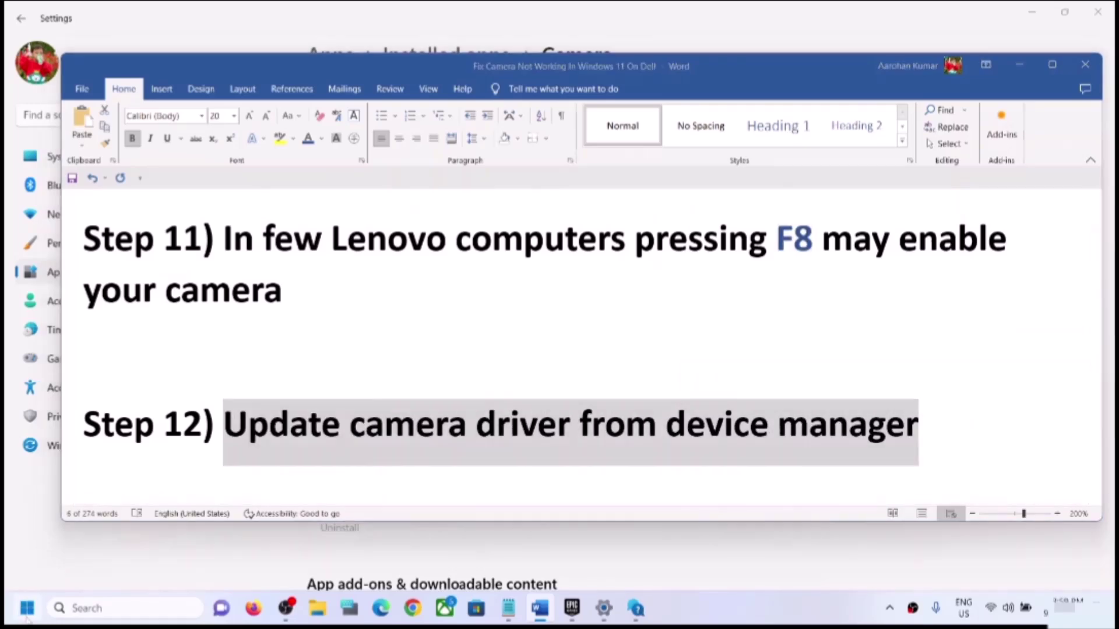
right_click(27, 609)
click(70, 290)
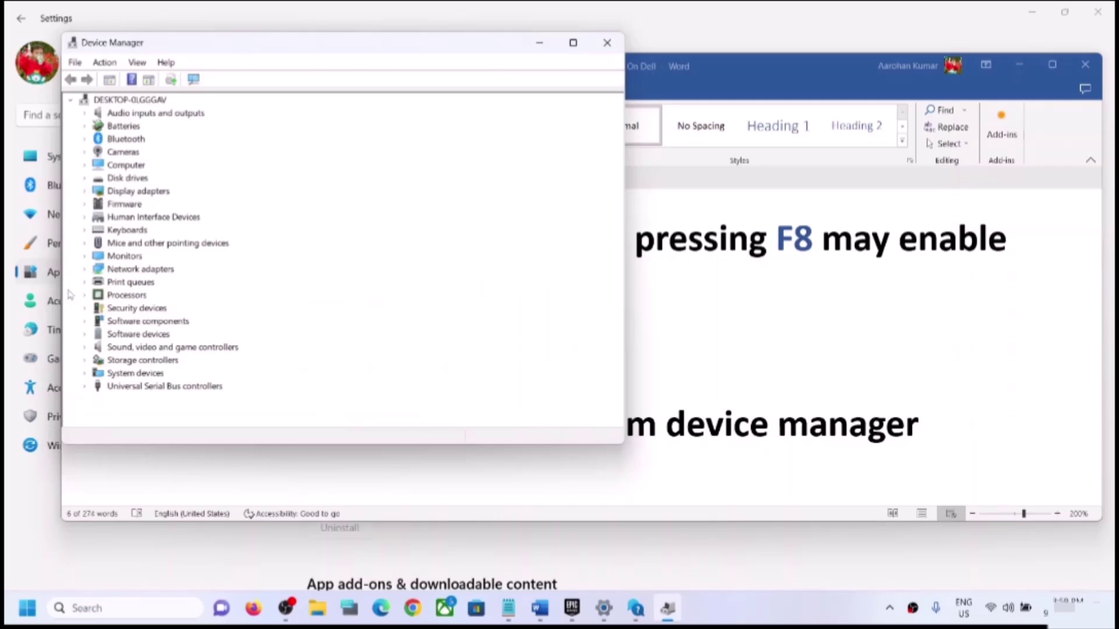
Step: Search automatically for an HP TrueVision HD Camera driver, then check Windows Update for newer drivers
click(87, 152)
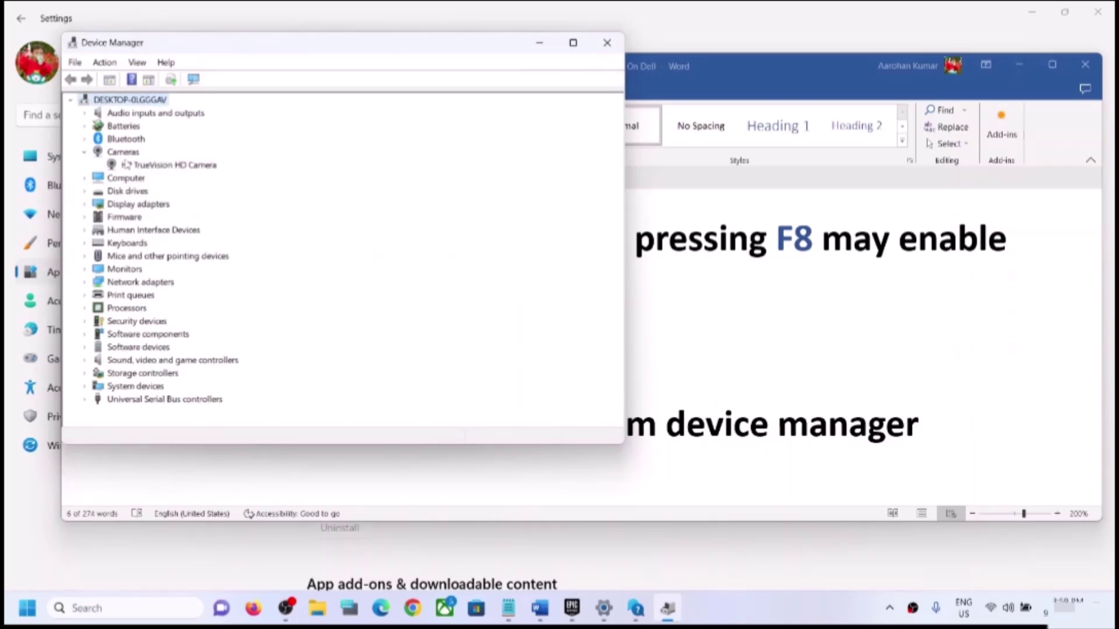
click(172, 167)
right_click(175, 170)
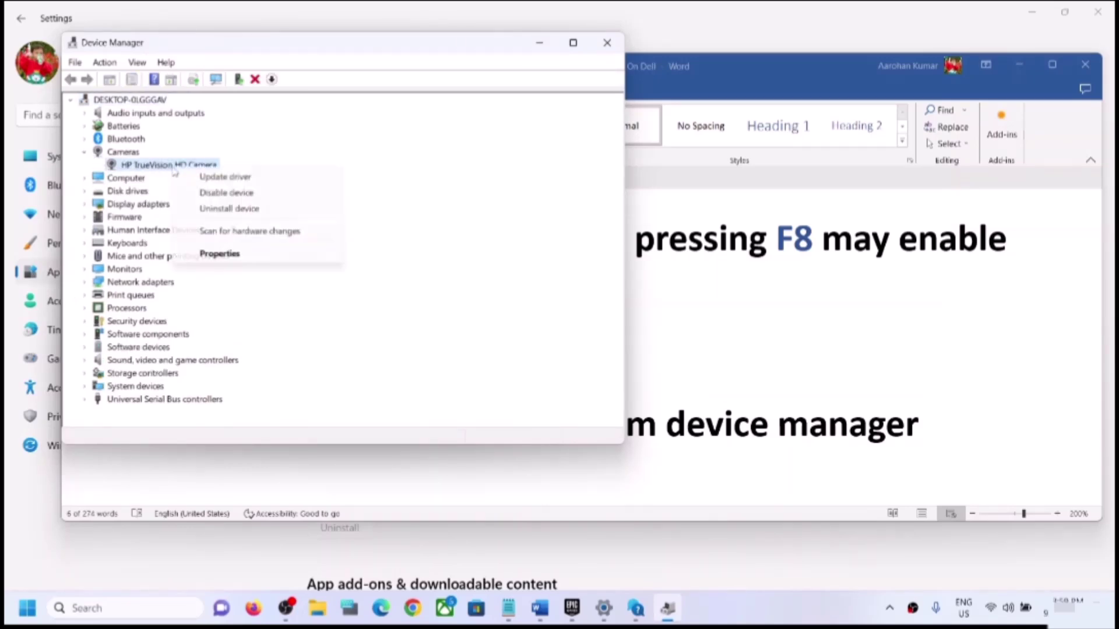
click(224, 174)
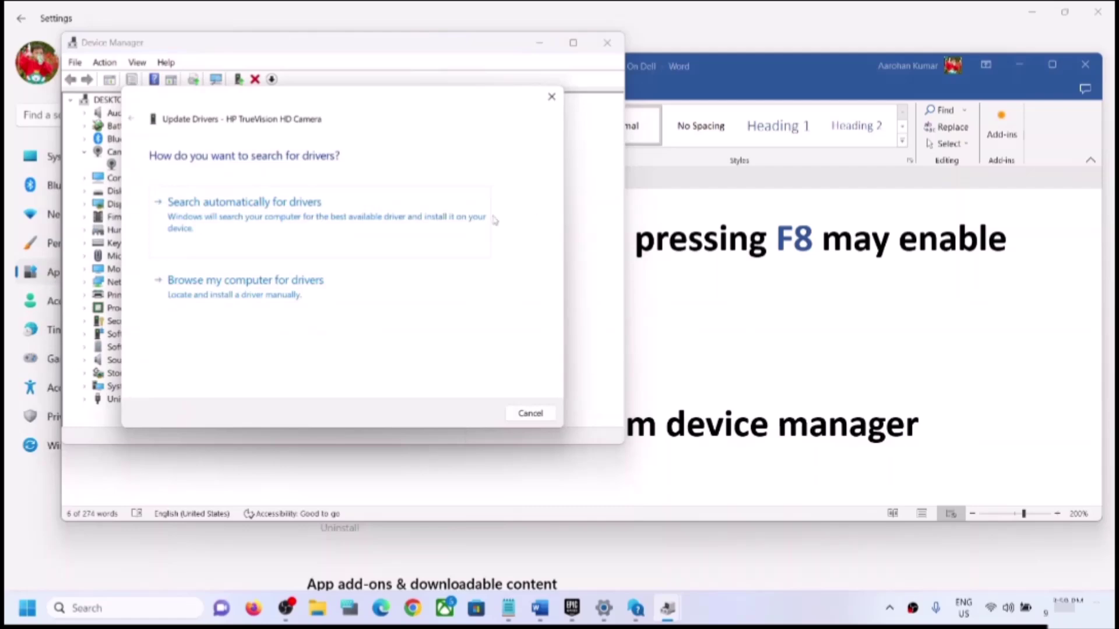
click(254, 223)
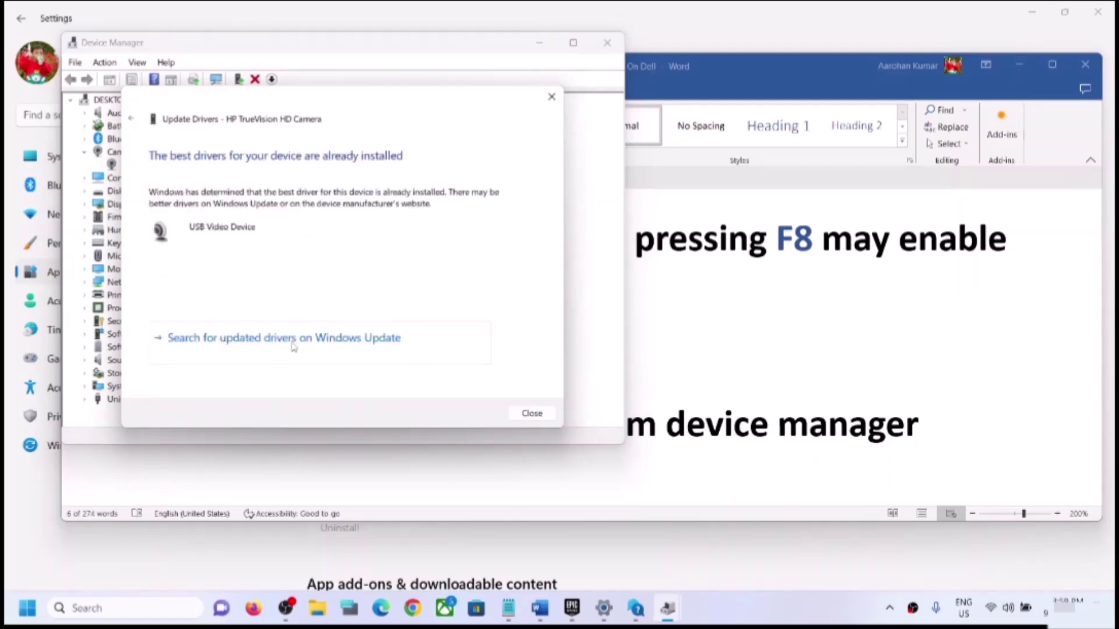
click(350, 345)
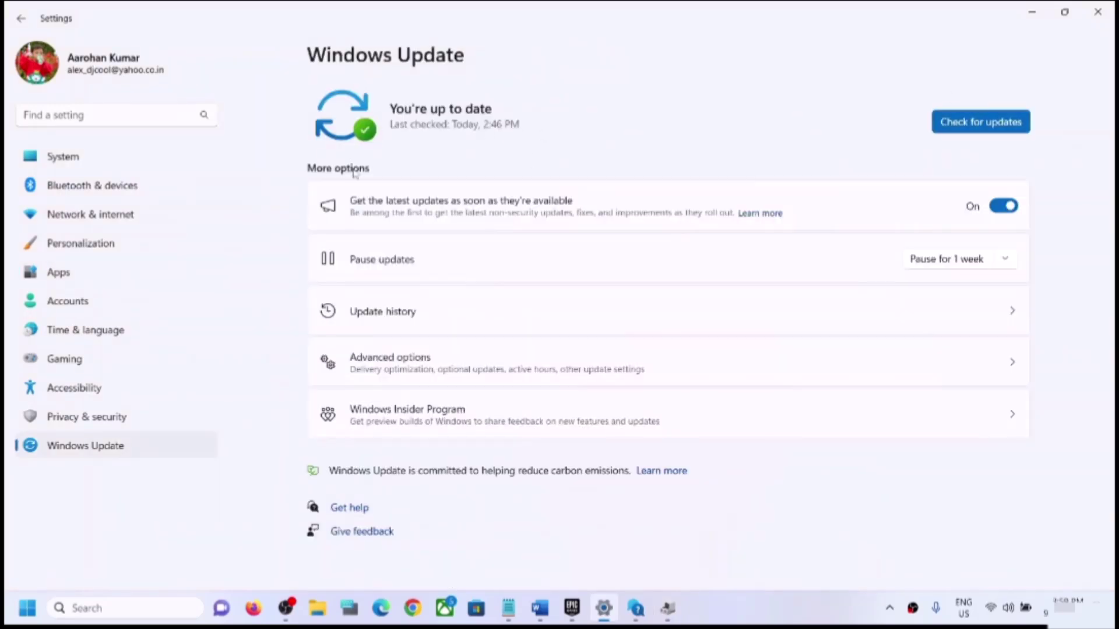
Step: Close Settings, browse this computer's compatible camera drivers and select USB Video Device
click(1098, 14)
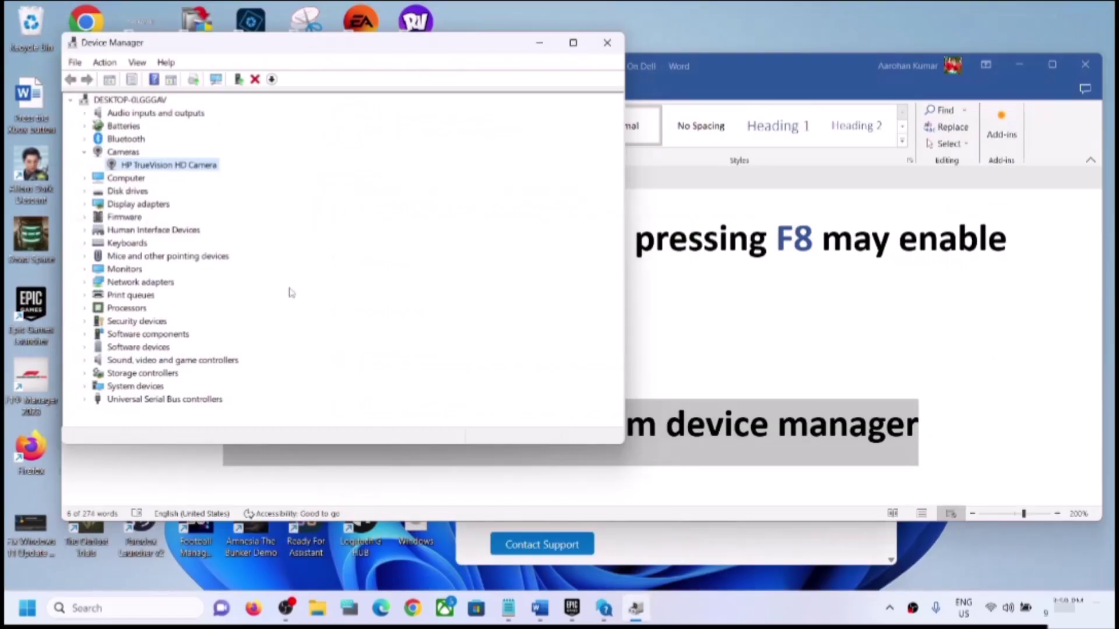
right_click(168, 169)
click(219, 175)
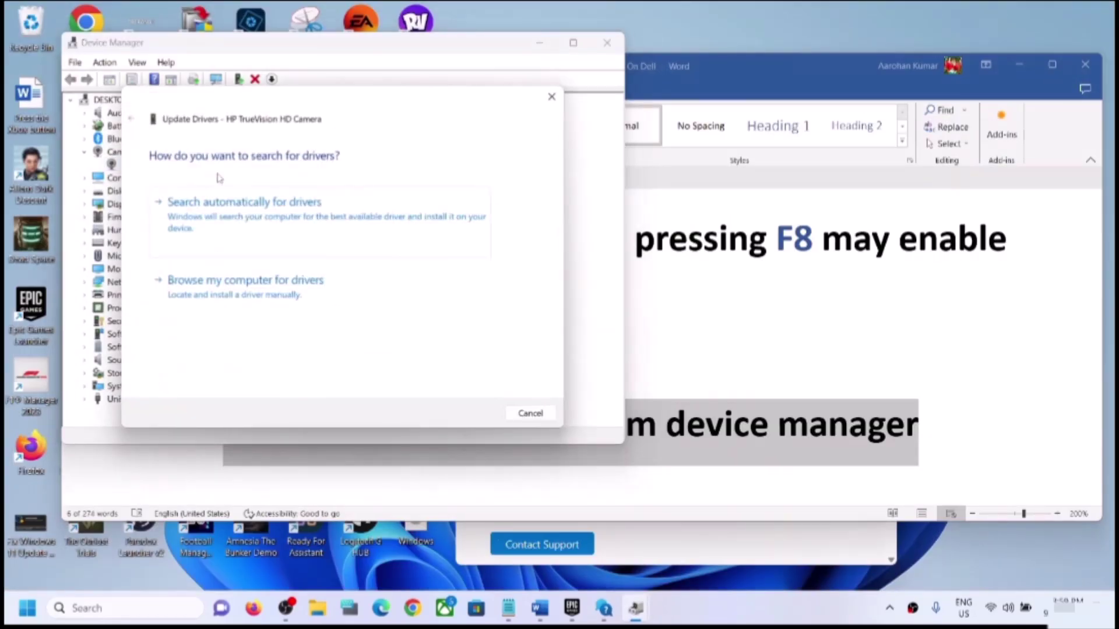
click(285, 299)
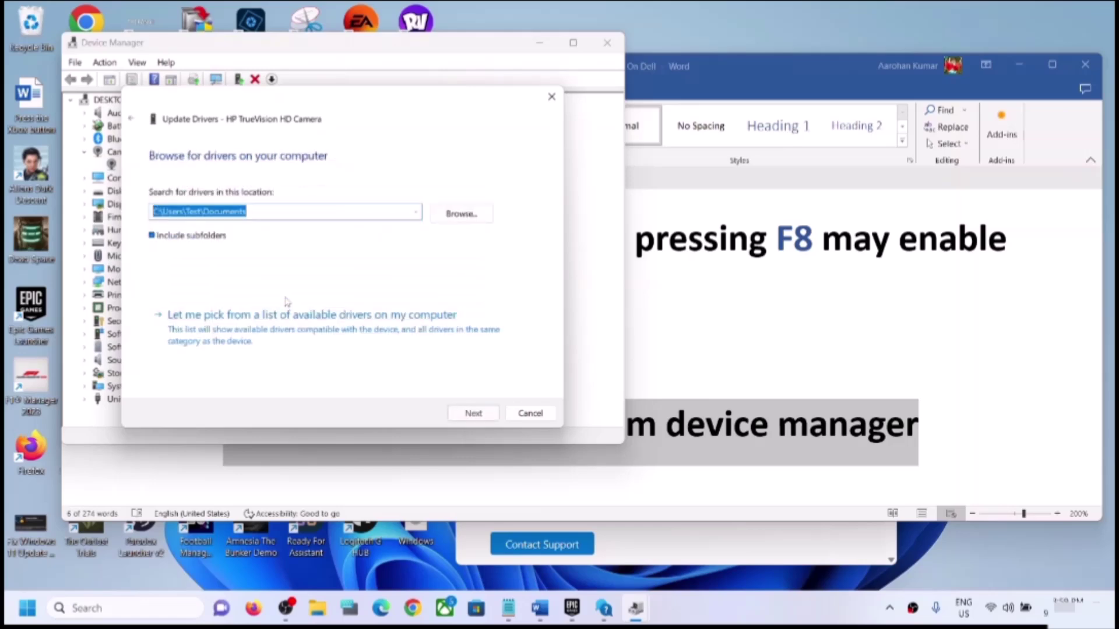
click(248, 338)
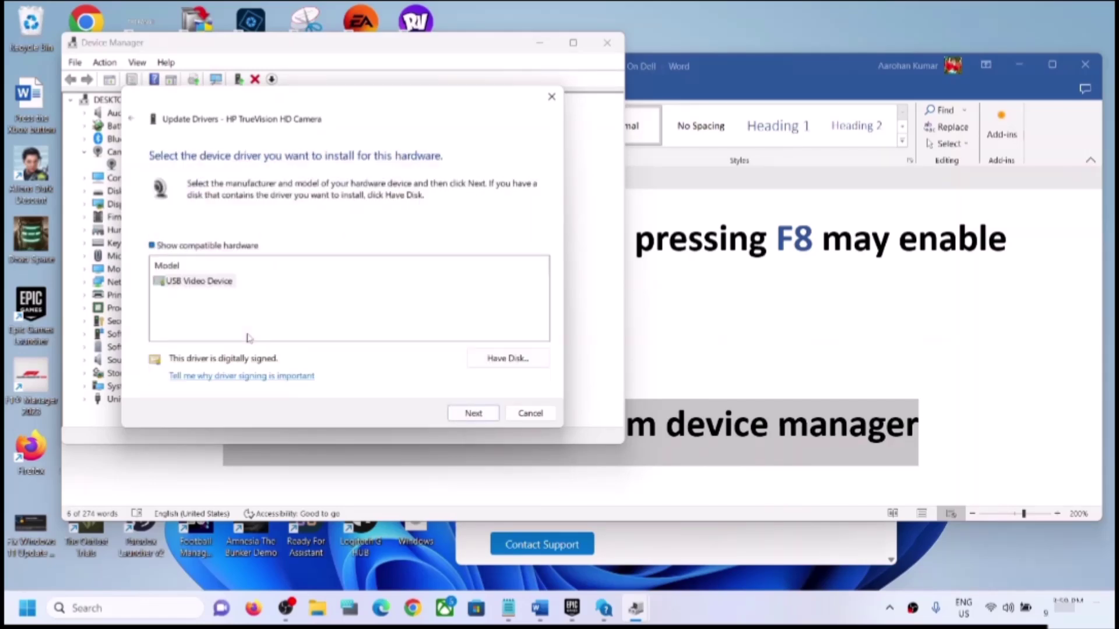
click(195, 287)
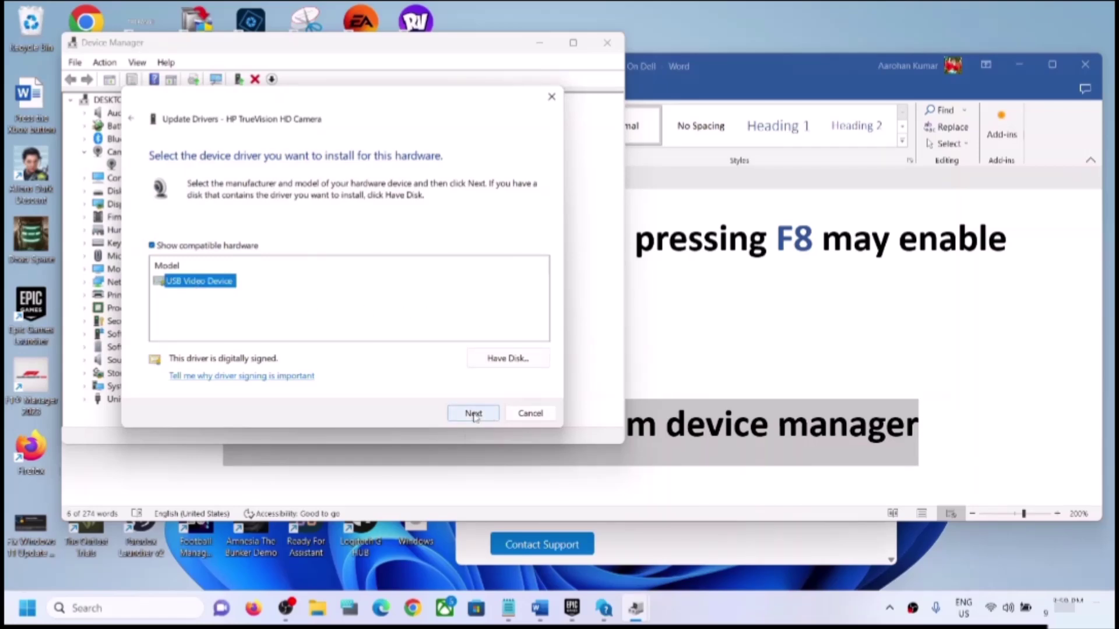
Step: Cancel the driver install, close Device Manager, and scroll Word down to Step 13
click(530, 415)
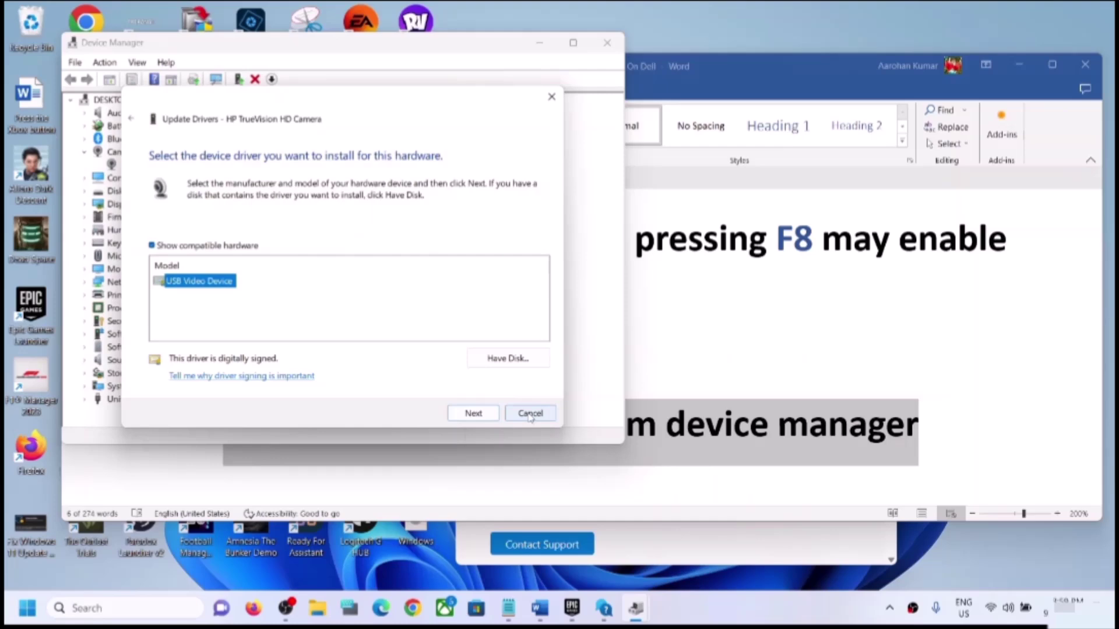
click(530, 414)
click(606, 43)
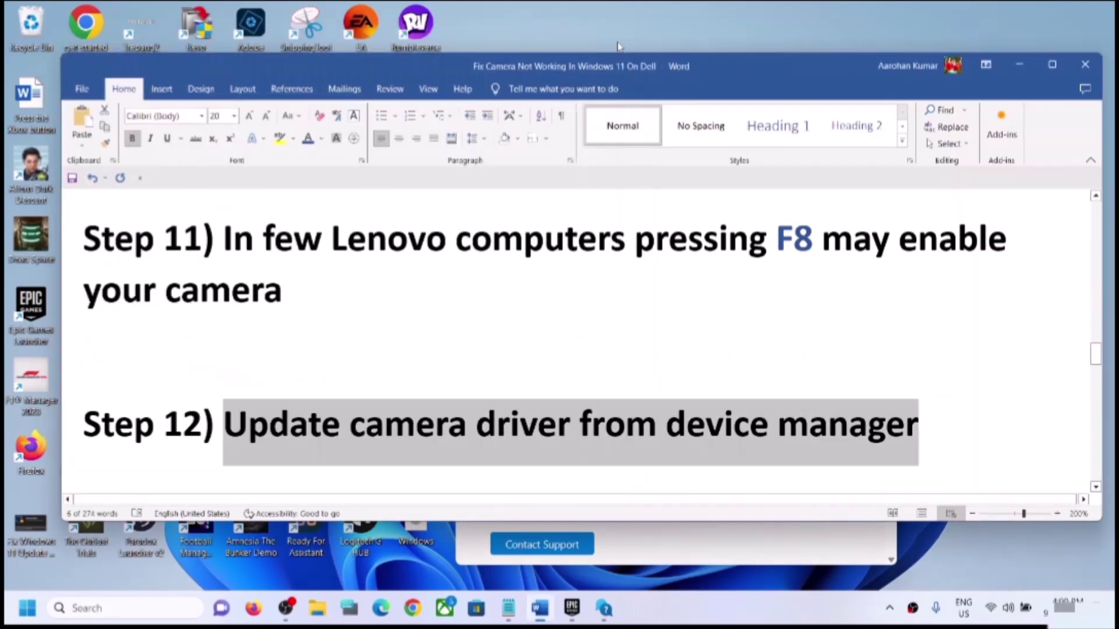
scroll(371, 317, down, 5)
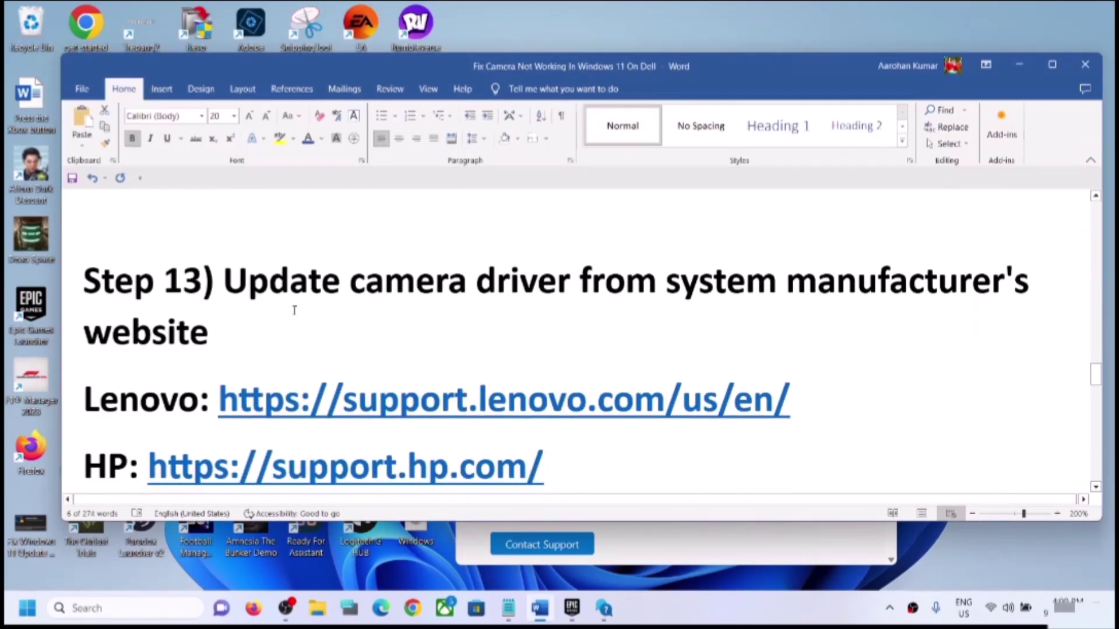